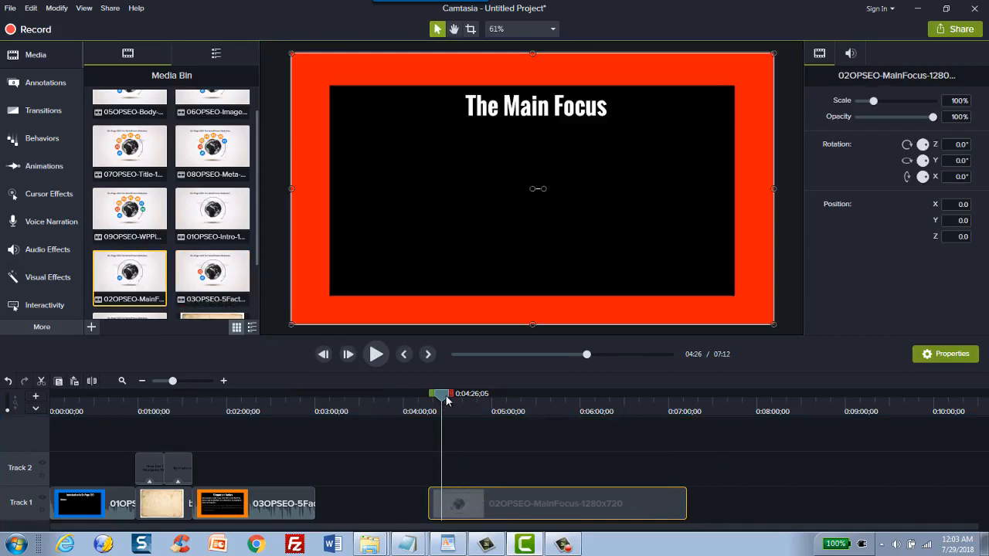
# Step: Split the 02OPSEO-MainFocus clip at 0:04:36;07 and delete the part before the split
pyautogui.moveTo(446, 401)
pyautogui.mouseDown()
pyautogui.moveTo(627, 402)
pyautogui.moveTo(662, 412)
pyautogui.moveTo(448, 412)
pyautogui.moveTo(456, 411)
pyautogui.mouseUp()
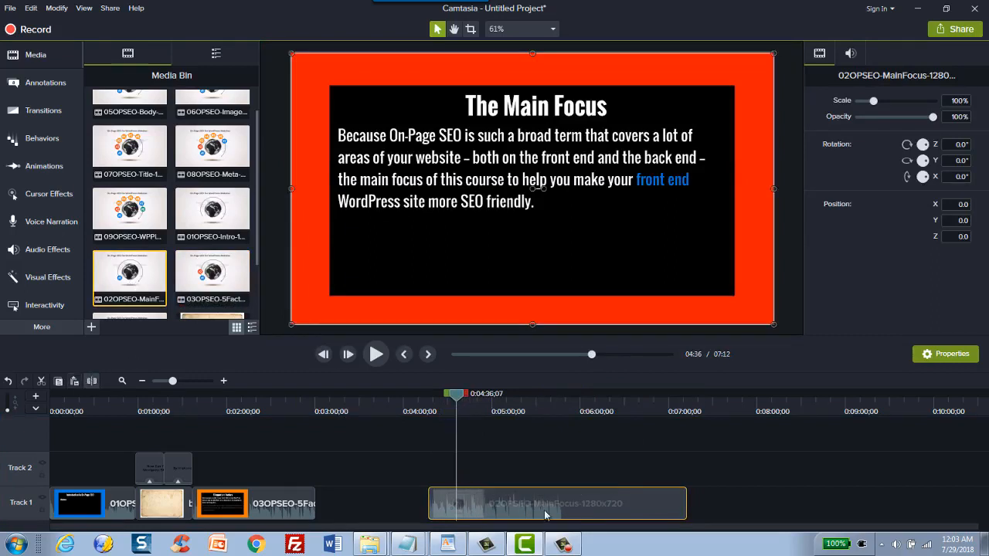
pyautogui.click(451, 502)
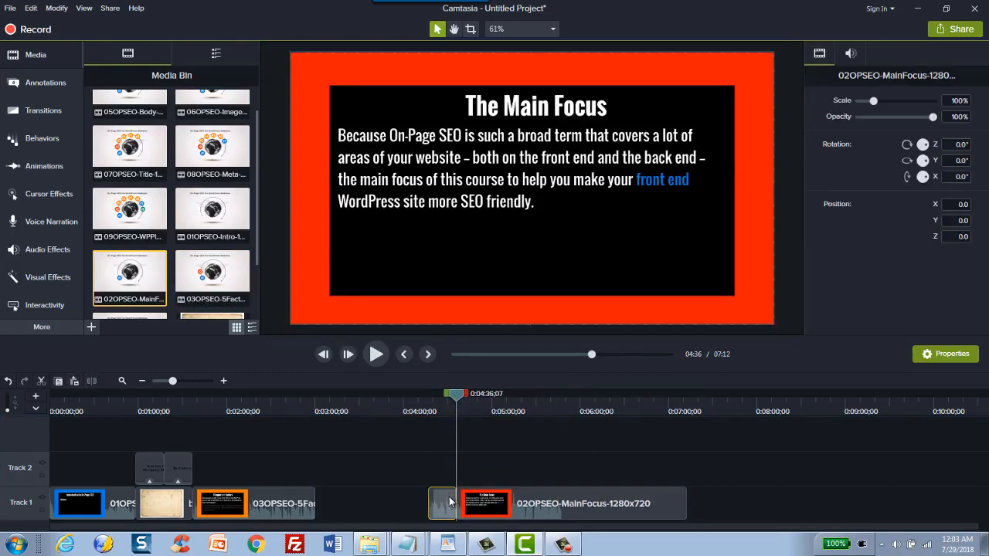
pyautogui.press('Delete')
# Step: Cut the MainFocus clip at 0:05:42;16, delete the part after it, and move the kept piece against the 03OPSEO clip
pyautogui.click(551, 408)
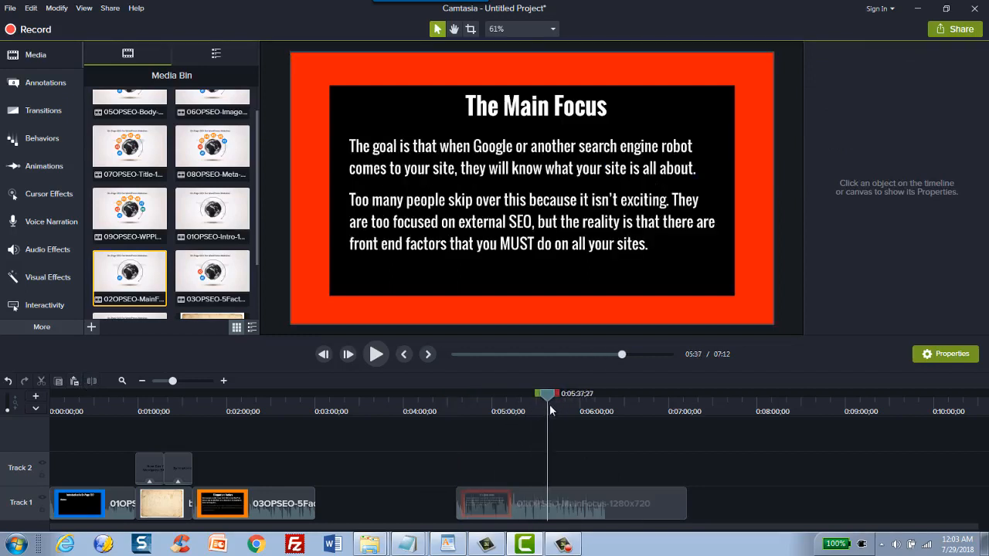
pyautogui.click(559, 506)
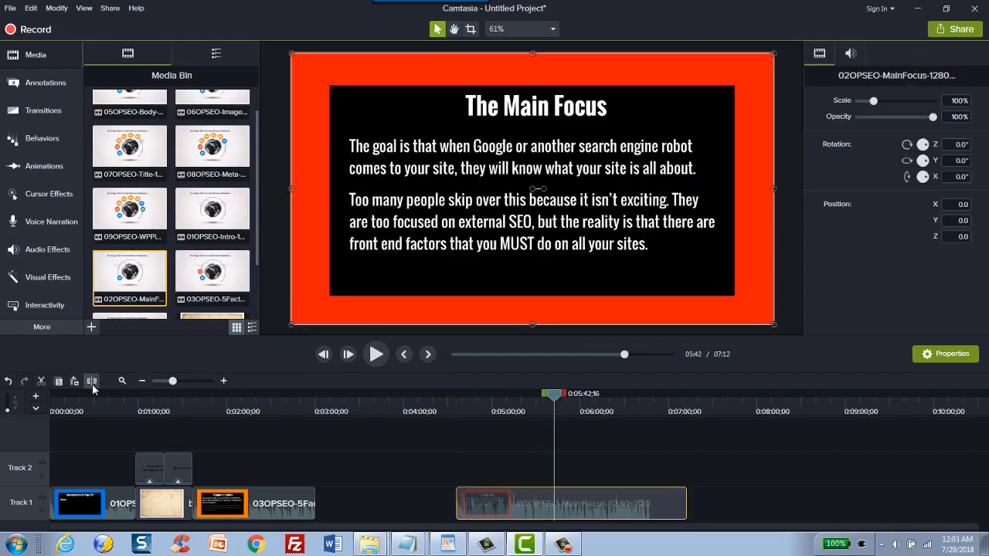
pyautogui.moveTo(607, 516); pyautogui.dragTo(732, 519)
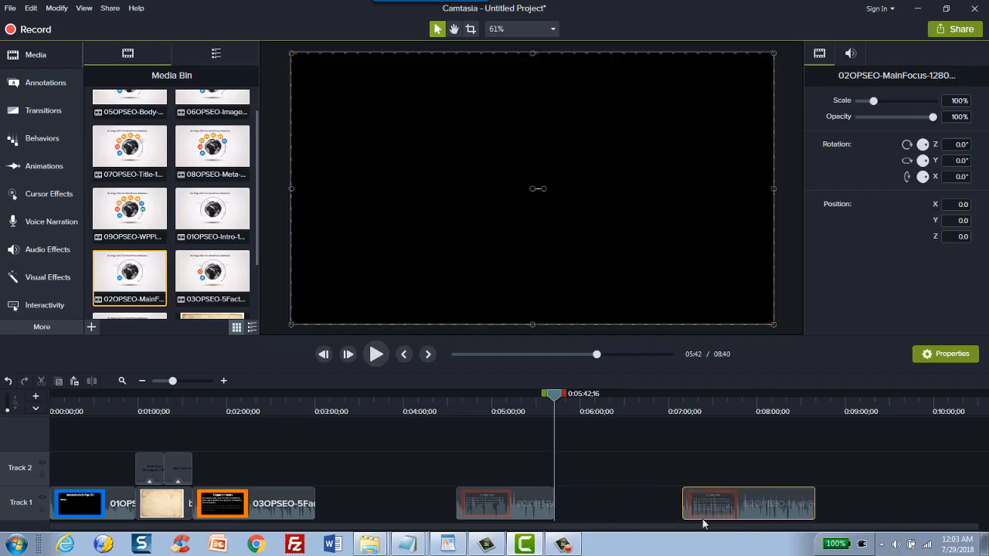
pyautogui.click(499, 500)
pyautogui.click(693, 514)
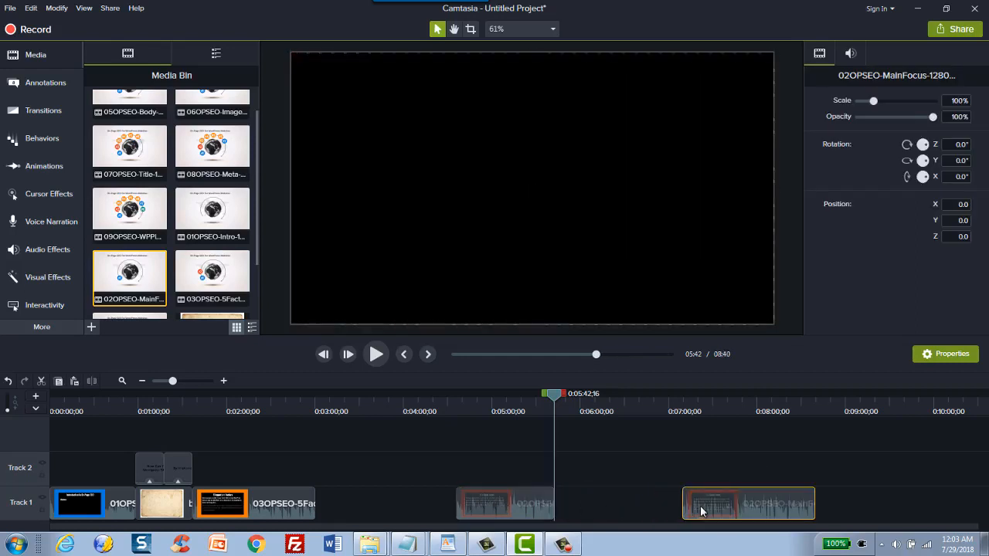
pyautogui.press('Delete')
pyautogui.moveTo(479, 510); pyautogui.dragTo(379, 506)
# Step: Check the video outline in WordPad, and place 04OPSEO-URL-1280x720 from the media bin on Track 1 after the MainFocus clip in Camtasia
pyautogui.click(446, 545)
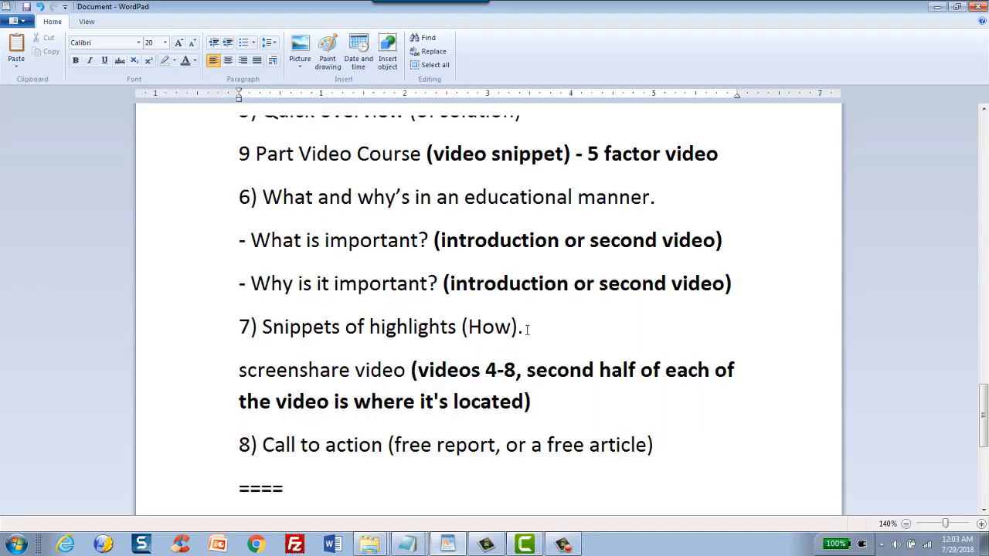
pyautogui.click(934, 6)
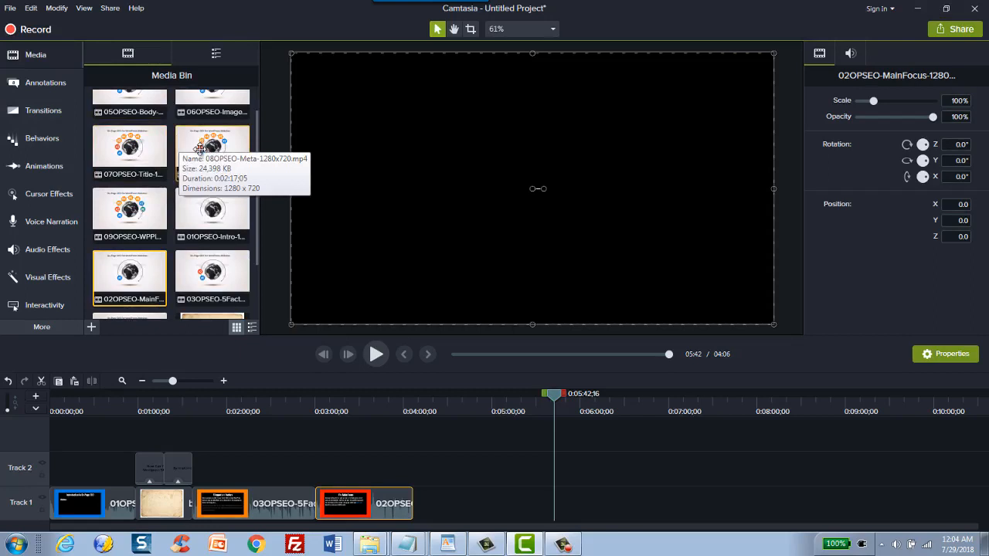
pyautogui.scroll(1, 212, 241)
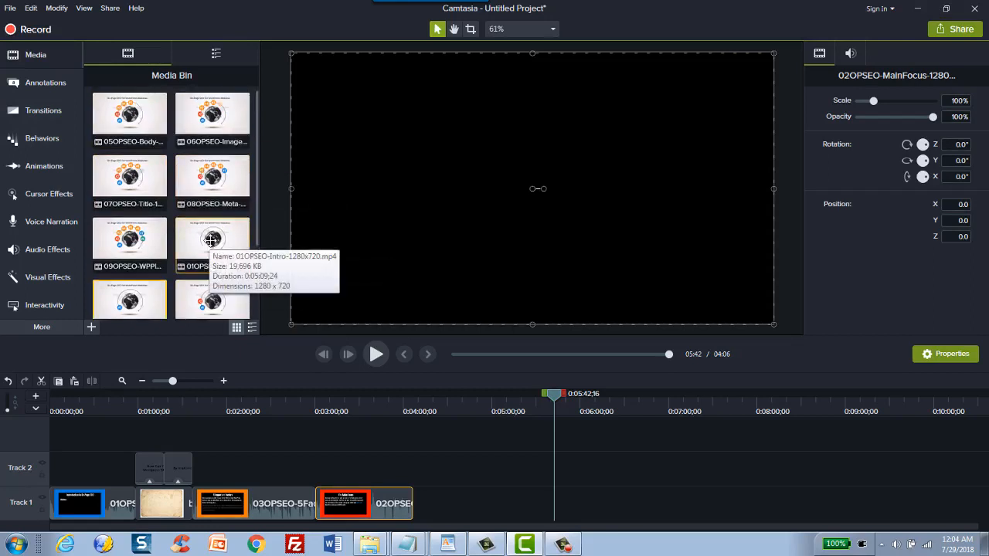
pyautogui.scroll(-1, 206, 200)
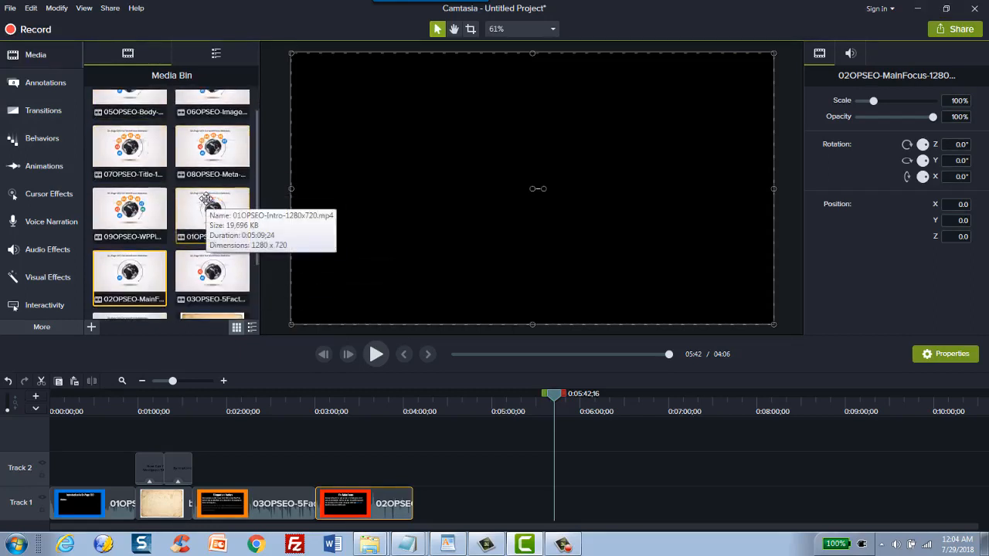
pyautogui.scroll(-2, 210, 248)
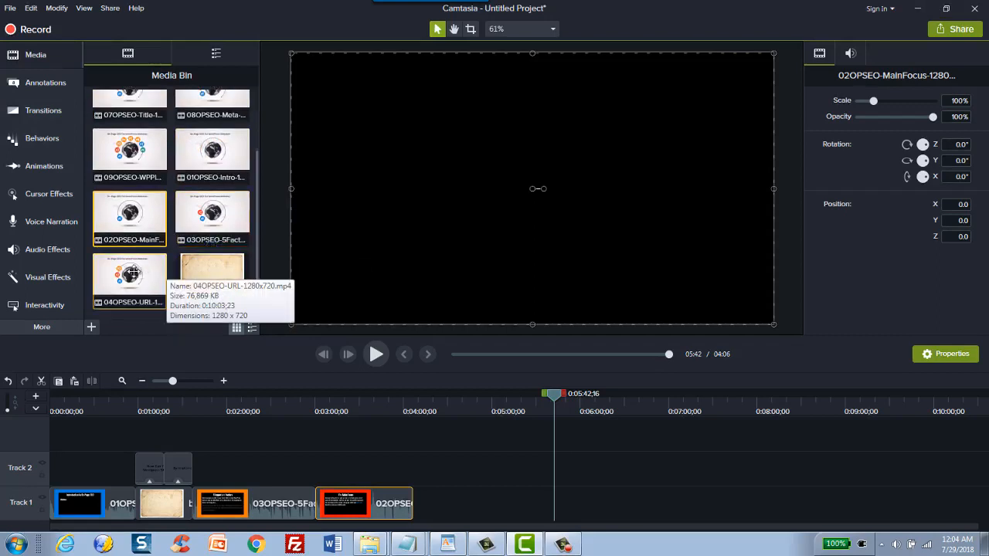
pyautogui.moveTo(131, 272); pyautogui.dragTo(473, 496)
pyautogui.click(143, 381)
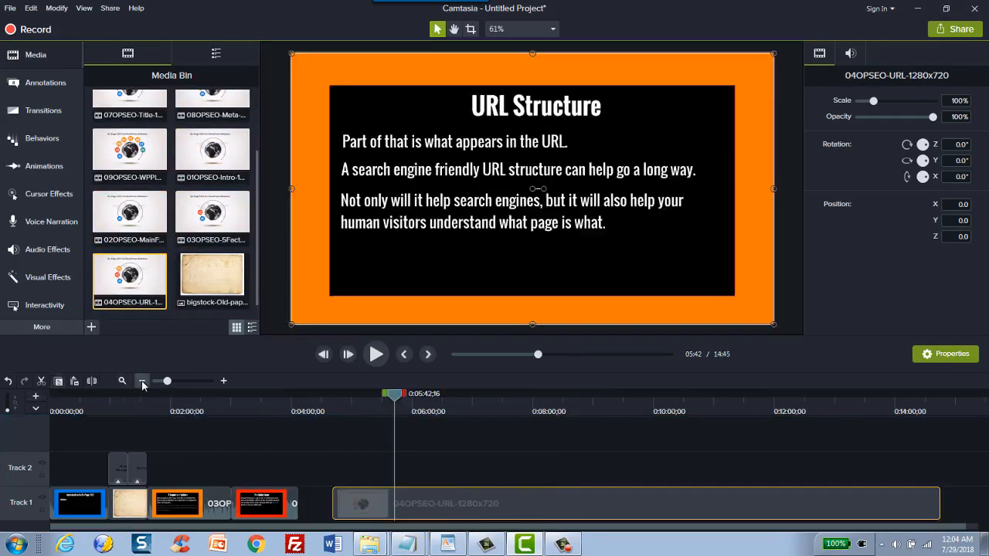
# Step: Split the 04OPSEO-URL clip at 0:14:25;00 in its screen-share section and delete the part before the split
pyautogui.moveTo(545, 406); pyautogui.dragTo(911, 401)
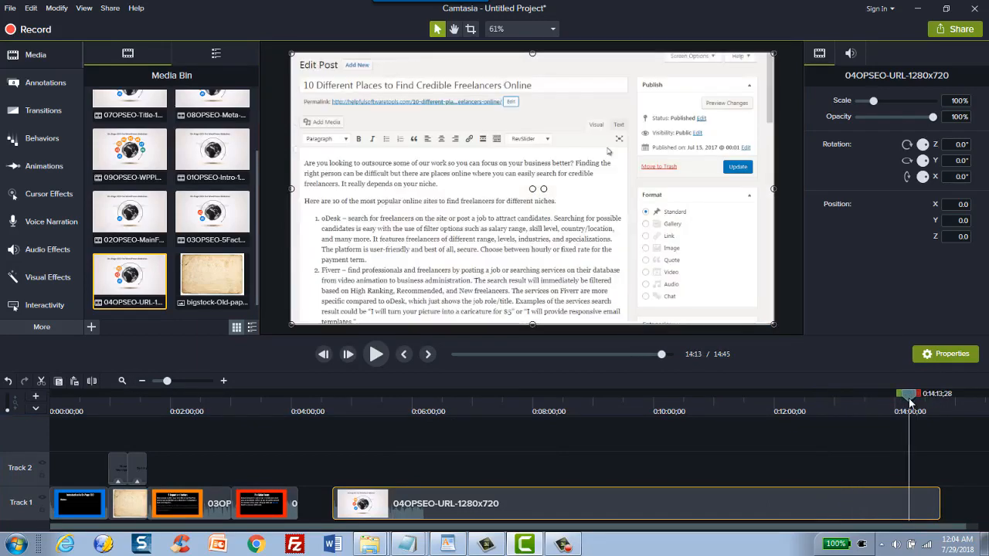
pyautogui.moveTo(910, 402); pyautogui.dragTo(916, 404)
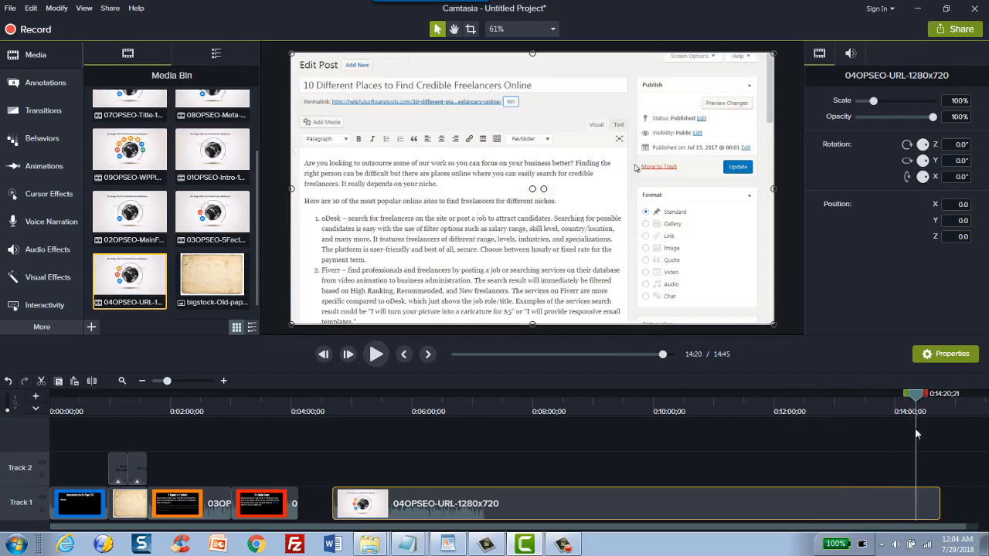
pyautogui.moveTo(917, 397); pyautogui.dragTo(921, 399)
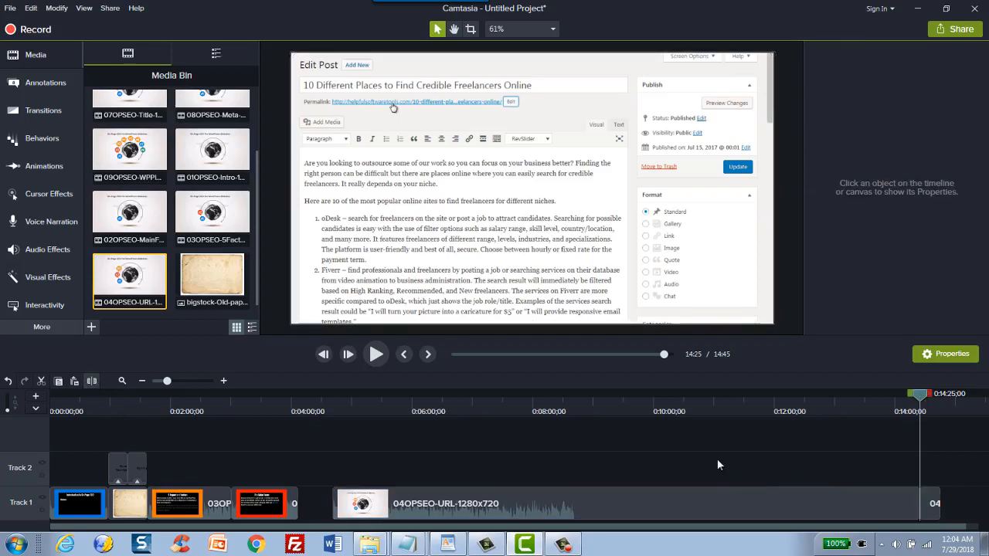
pyautogui.click(829, 501)
pyautogui.press('Delete')
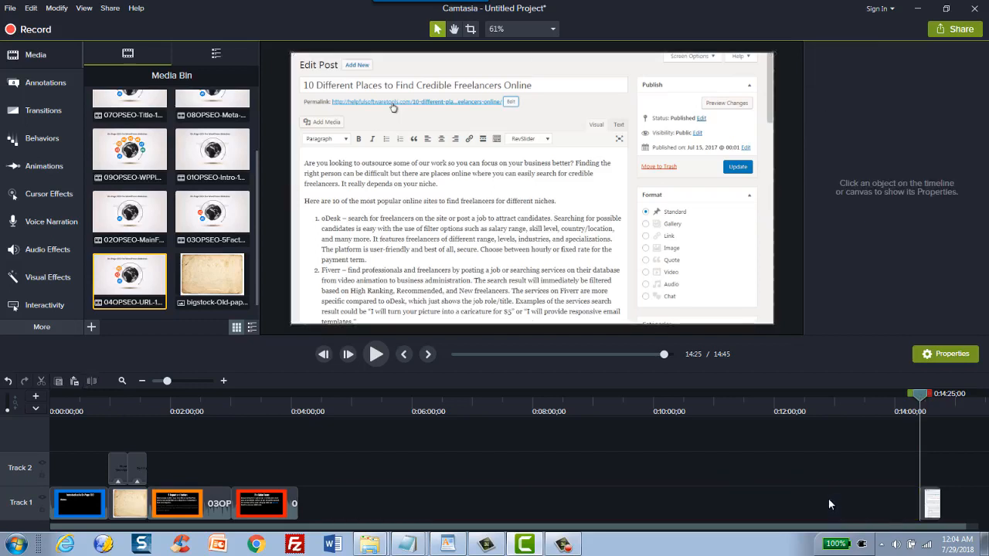
# Step: Copy the old-paper background on Track 1 together with its two text callouts on Track 2
pyautogui.click(143, 469)
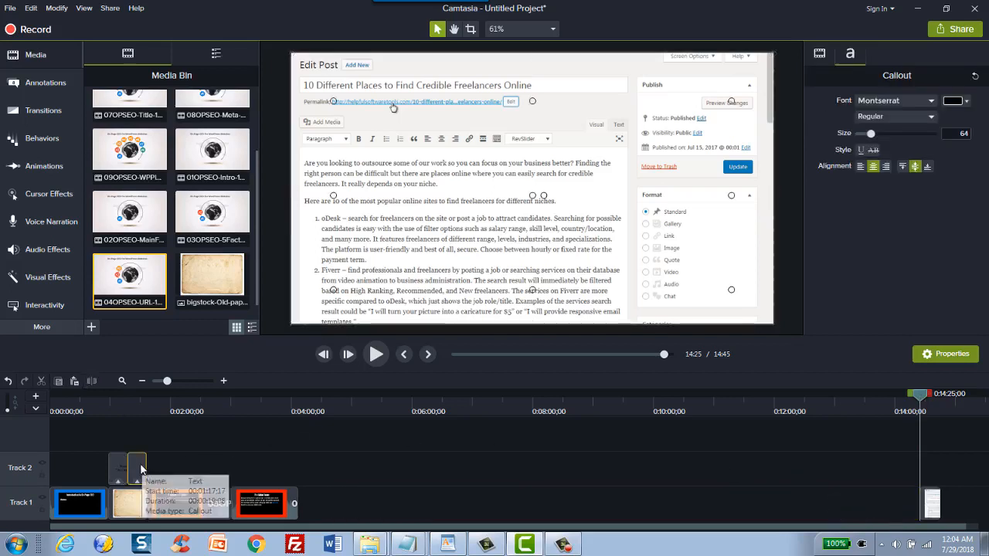
pyautogui.moveTo(109, 439); pyautogui.dragTo(139, 498)
pyautogui.click(134, 443)
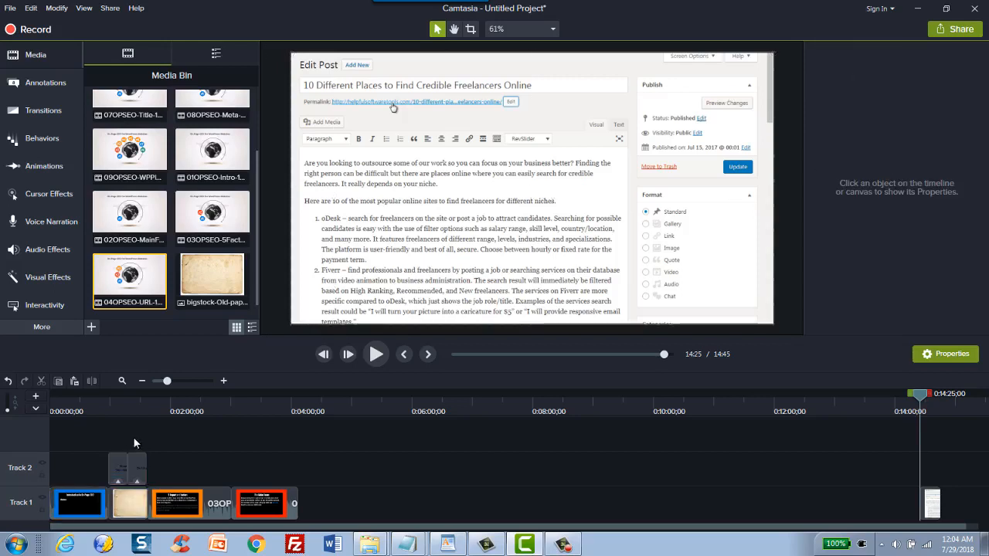
pyautogui.moveTo(123, 449); pyautogui.dragTo(135, 509)
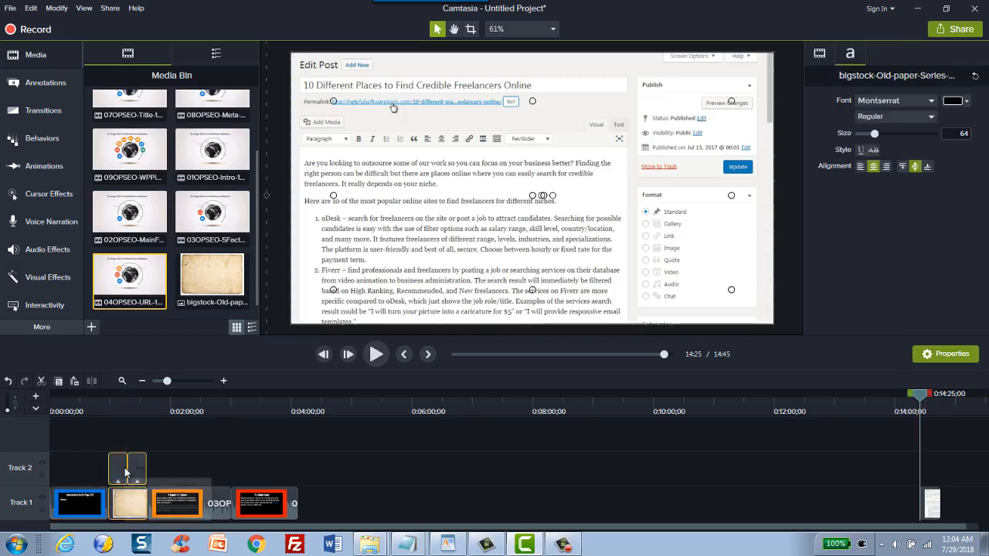
pyautogui.rightClick(119, 472)
pyautogui.click(145, 222)
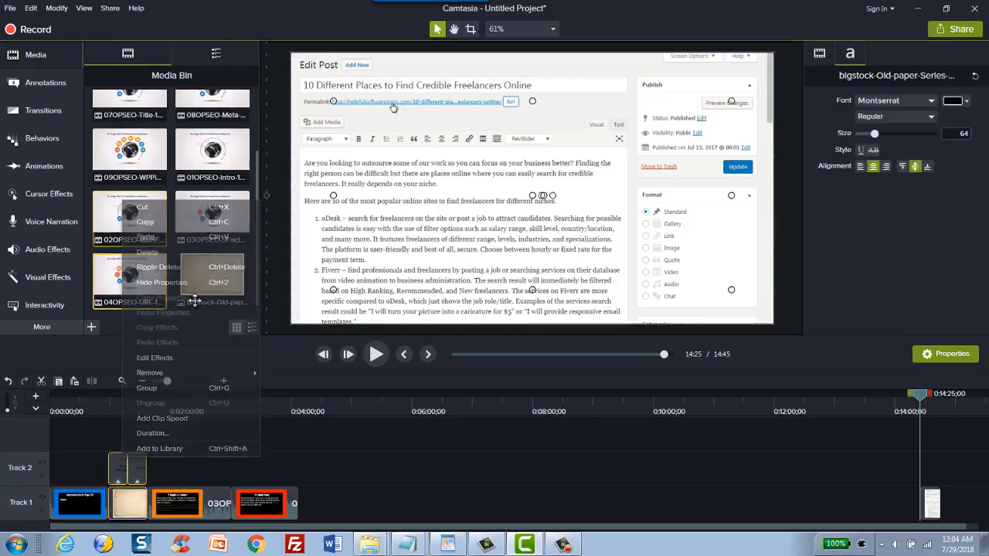
# Step: Paste the copied background and callouts into the empty stretch after the MainFocus clip, at about 4:38
pyautogui.moveTo(323, 420)
pyautogui.mouseDown()
pyautogui.moveTo(293, 416)
pyautogui.moveTo(319, 418)
pyautogui.mouseUp()
pyautogui.rightClick(323, 398)
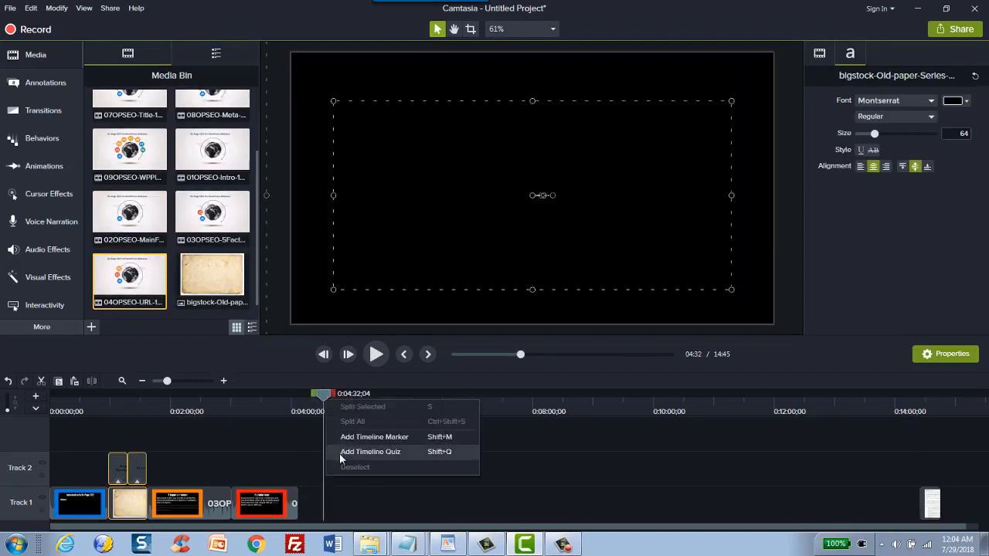
pyautogui.click(336, 511)
pyautogui.rightClick(331, 506)
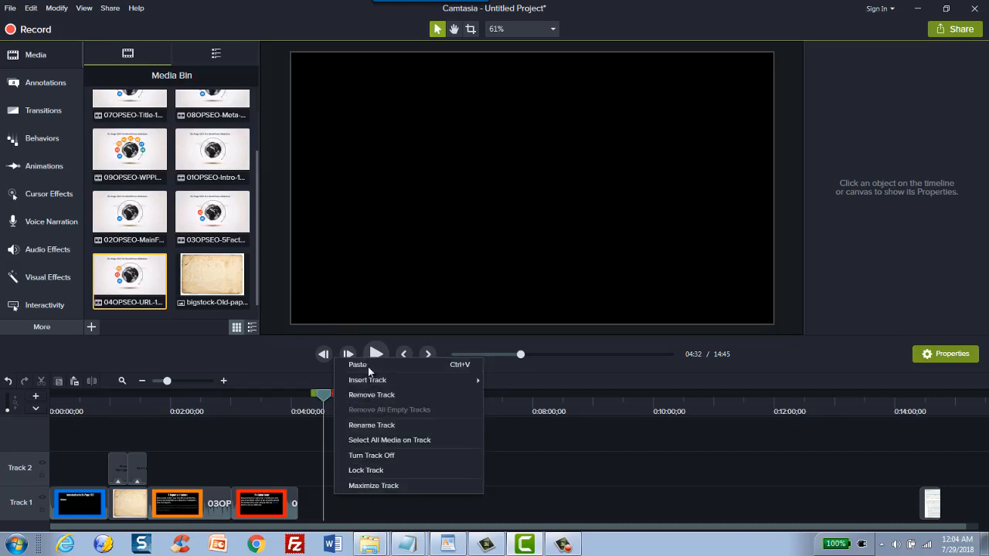
pyautogui.click(368, 364)
# Step: Delete the second pasted callout and shorten the pasted old-paper background to match the remaining callout
pyautogui.click(358, 504)
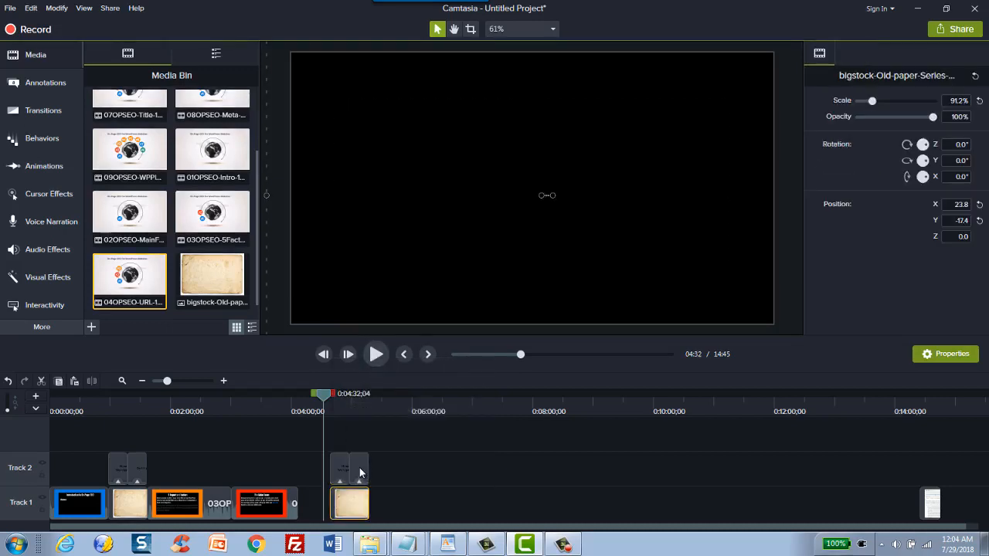
pyautogui.click(359, 469)
pyautogui.press('Delete')
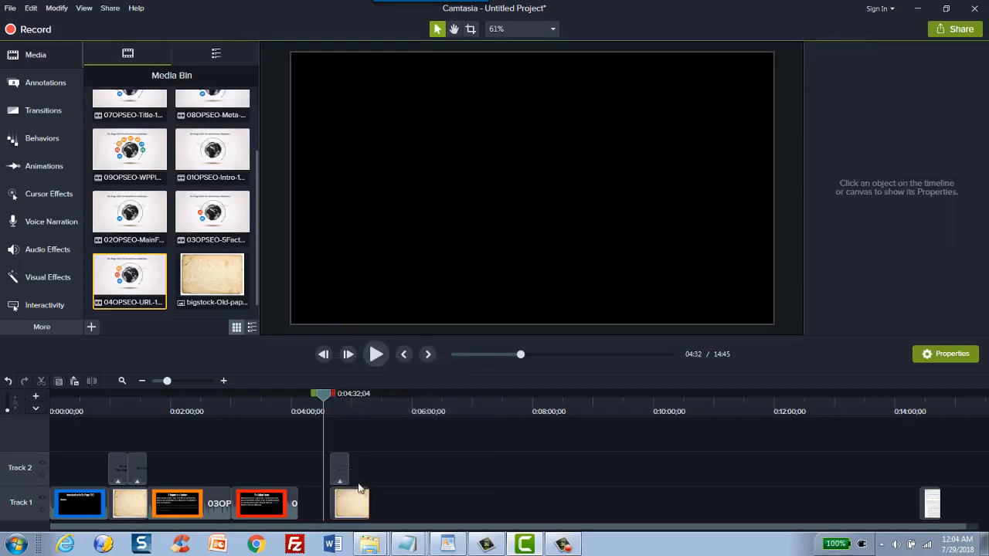
pyautogui.moveTo(367, 499); pyautogui.dragTo(349, 500)
# Step: Replace the pasted callout's text with "Here's some sneak peek previews of the course"
pyautogui.click(342, 469)
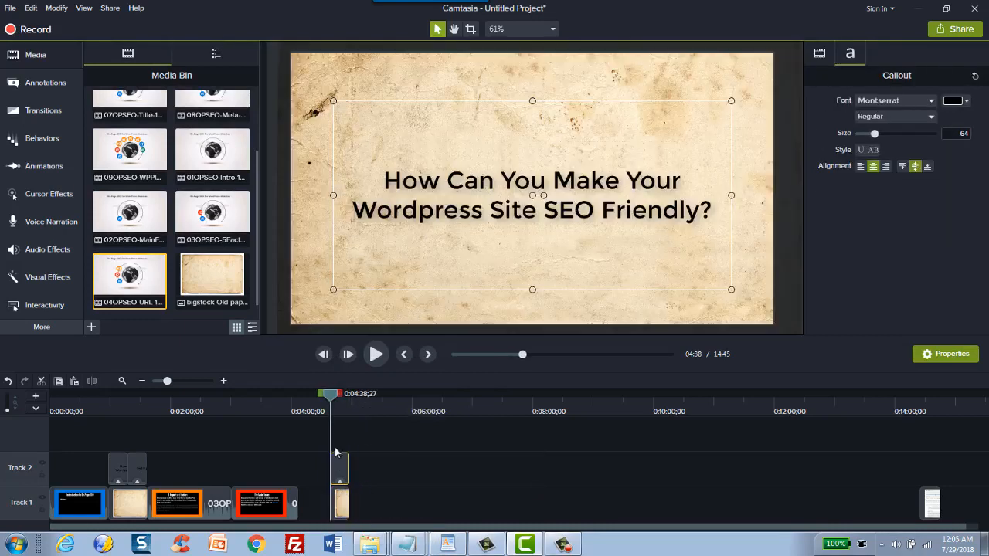
pyautogui.doubleClick(423, 212)
pyautogui.write('H')
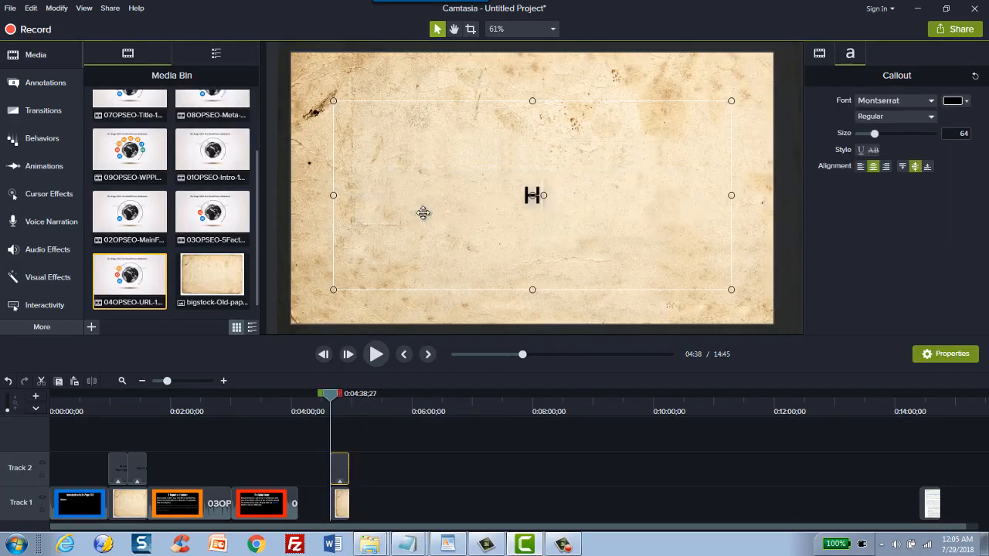
pyautogui.write("ere's some high")
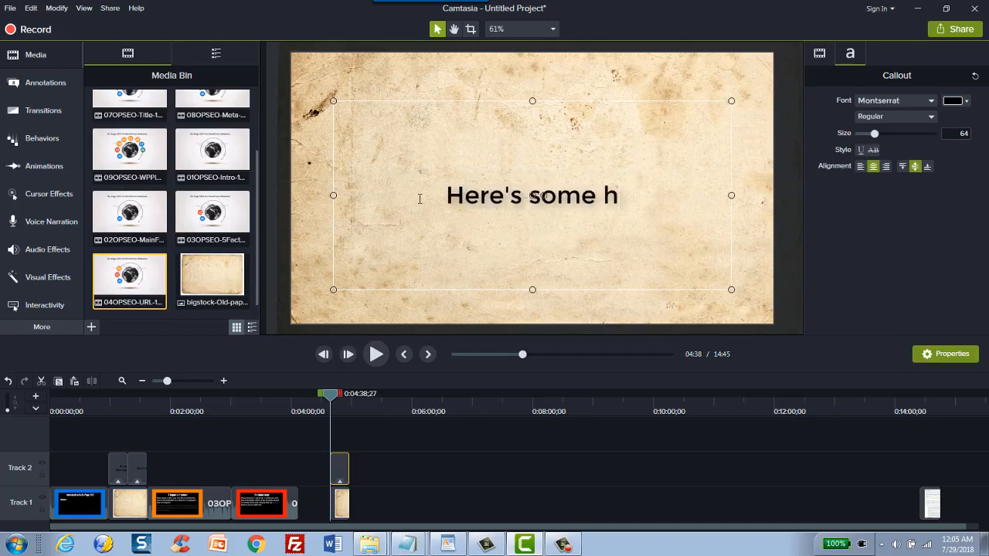
pyautogui.press('BackSpace')
pyautogui.press('BackSpace')
pyautogui.press('BackSpace')
pyautogui.press('BackSpace')
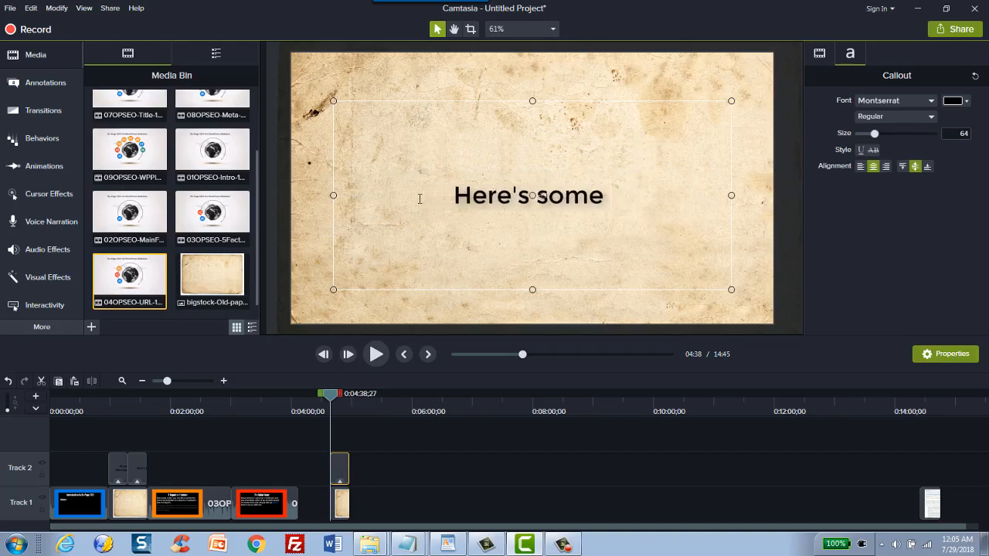
pyautogui.write('sneak pe')
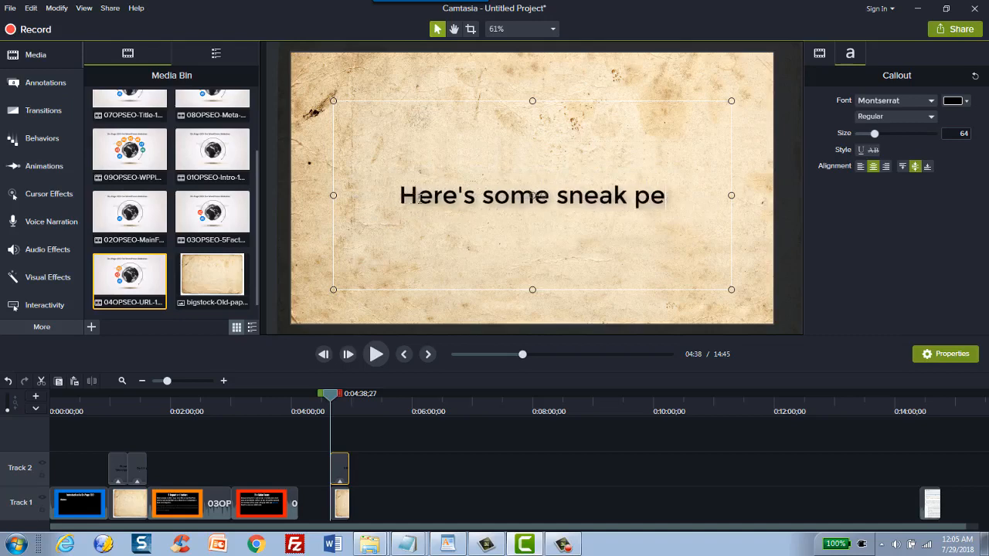
pyautogui.write('ek previews')
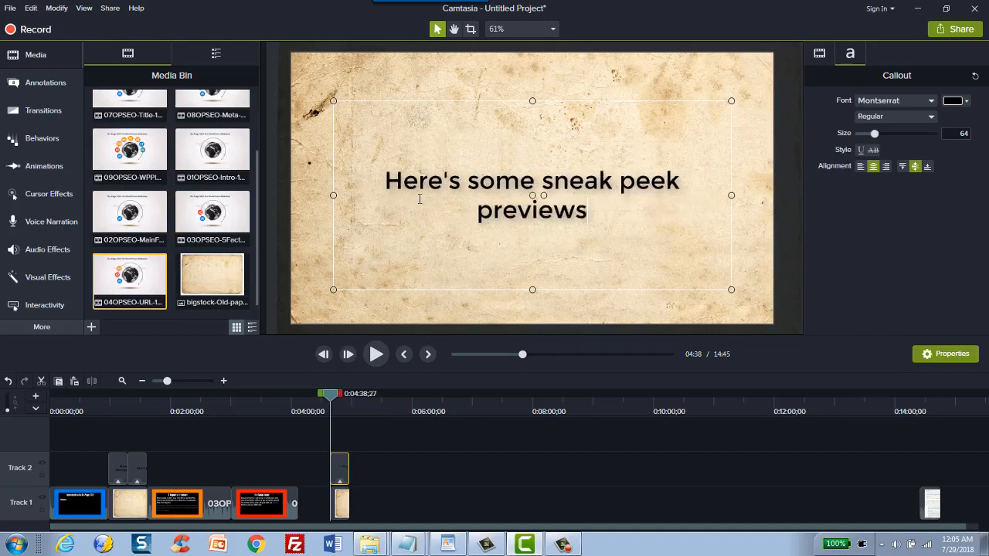
pyautogui.write(' of the course')
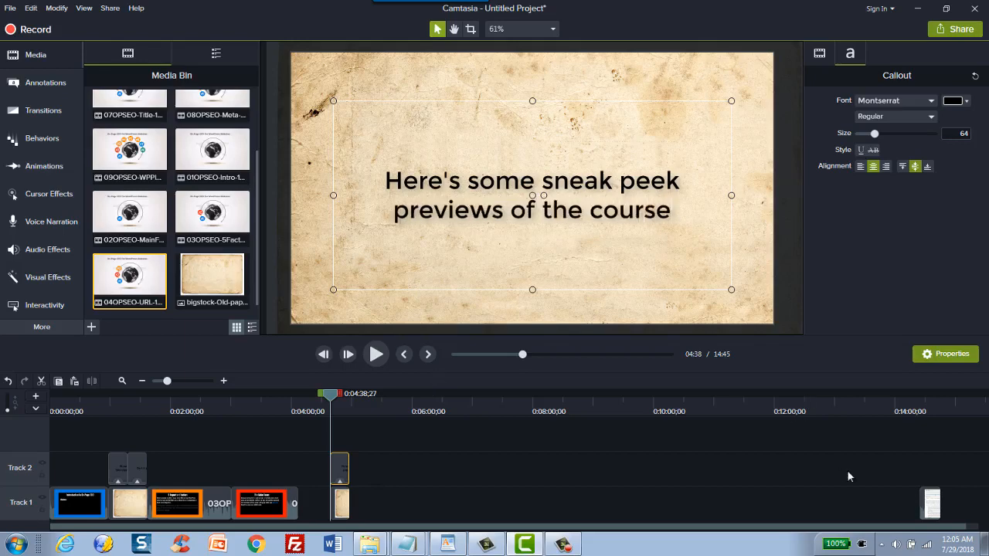
# Step: Close the timeline gaps by moving the sneak-peek title card against the MainFocus clip and the URL snippet directly behind it
pyautogui.moveTo(931, 503); pyautogui.dragTo(503, 506)
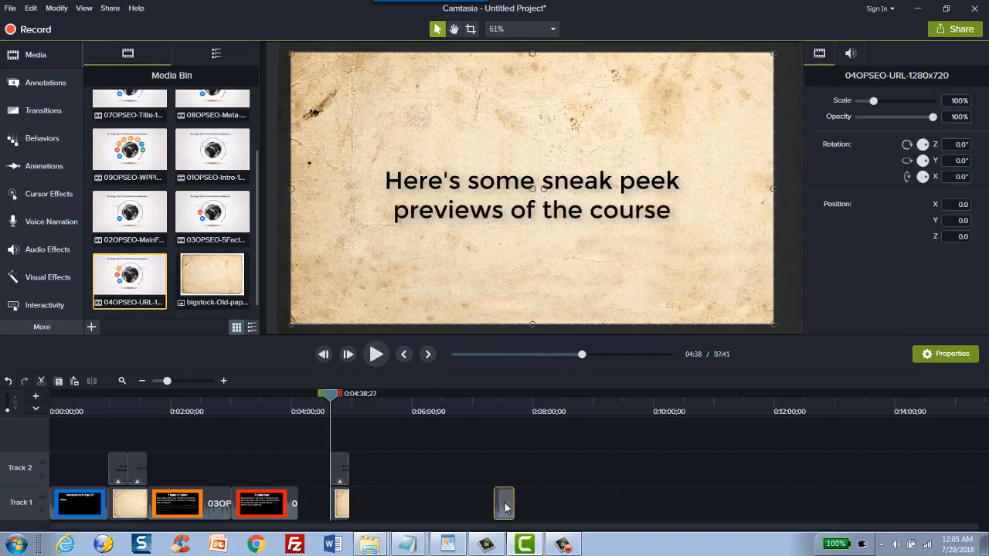
pyautogui.click(372, 417)
pyautogui.moveTo(342, 504); pyautogui.dragTo(307, 508)
pyautogui.moveTo(475, 473); pyautogui.dragTo(323, 514)
pyautogui.click(307, 397)
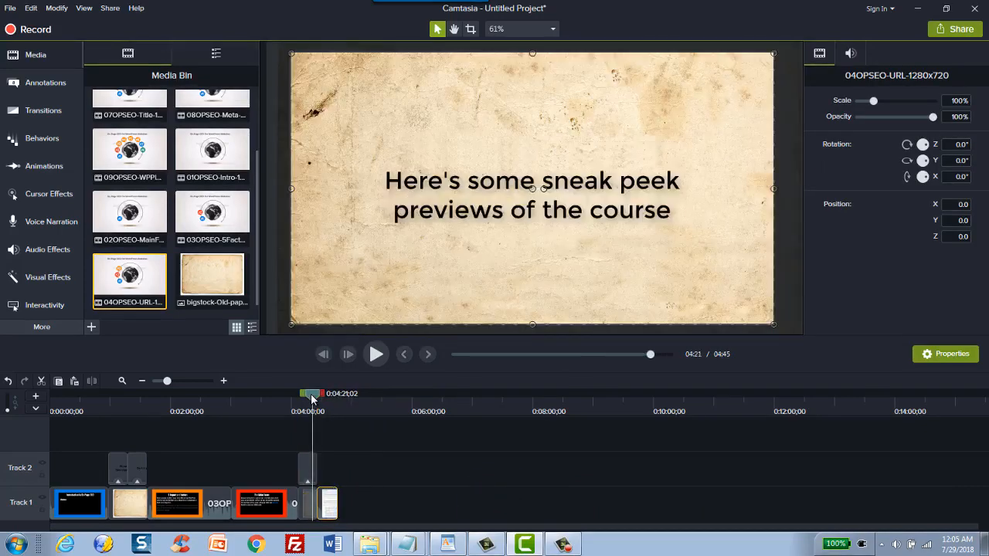
pyautogui.moveTo(309, 398); pyautogui.dragTo(332, 411)
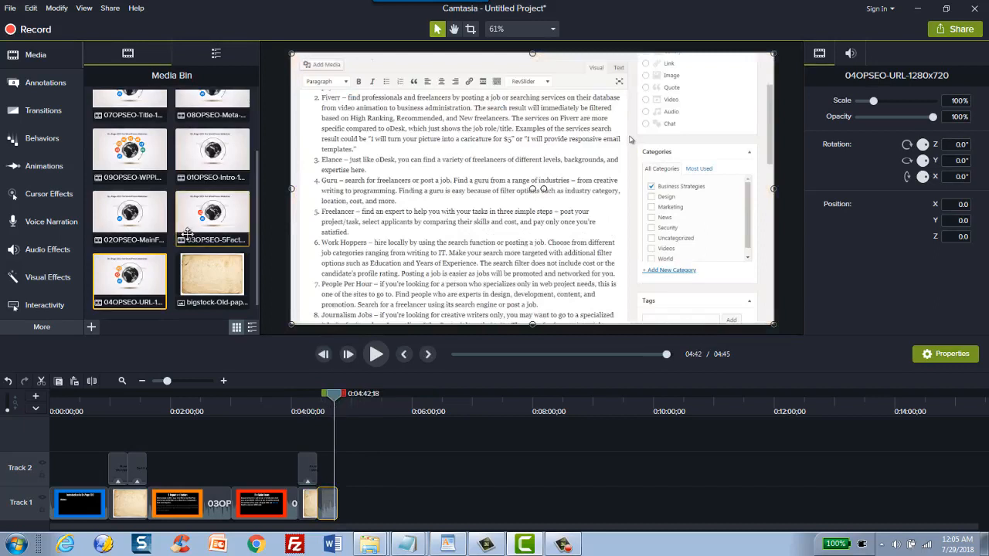
pyautogui.scroll(1, 173, 186)
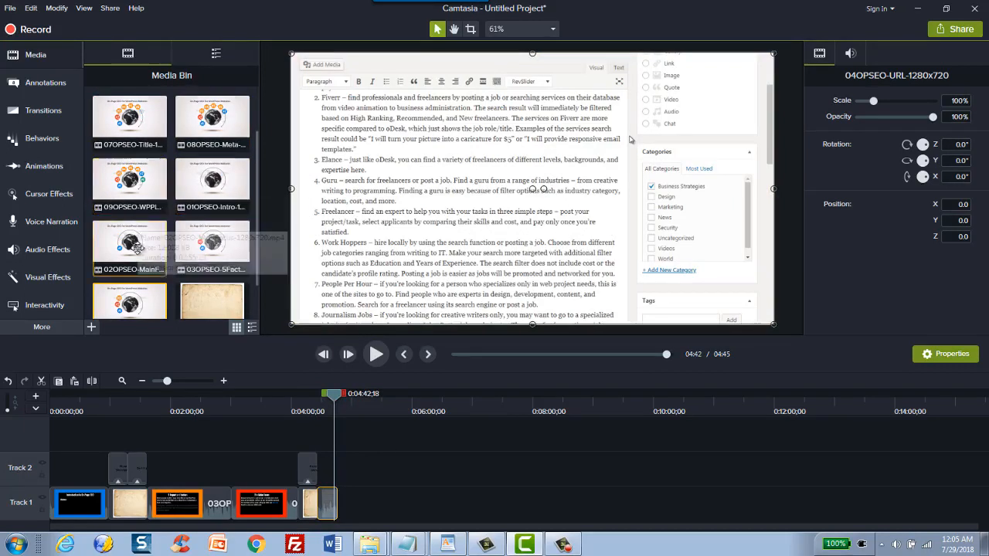
# Step: Add the 07OPSEO-Title clip to Track 1 after the URL snippet, and split it at about 11:29 and 11:52
pyautogui.moveTo(129, 120); pyautogui.dragTo(417, 511)
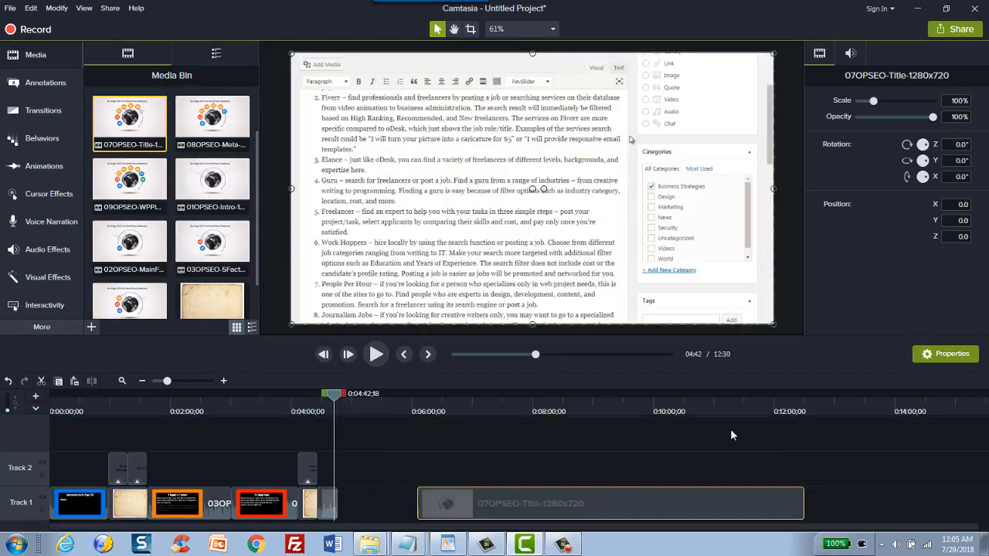
pyautogui.moveTo(748, 401)
pyautogui.mouseDown()
pyautogui.moveTo(790, 409)
pyautogui.moveTo(744, 402)
pyautogui.mouseUp()
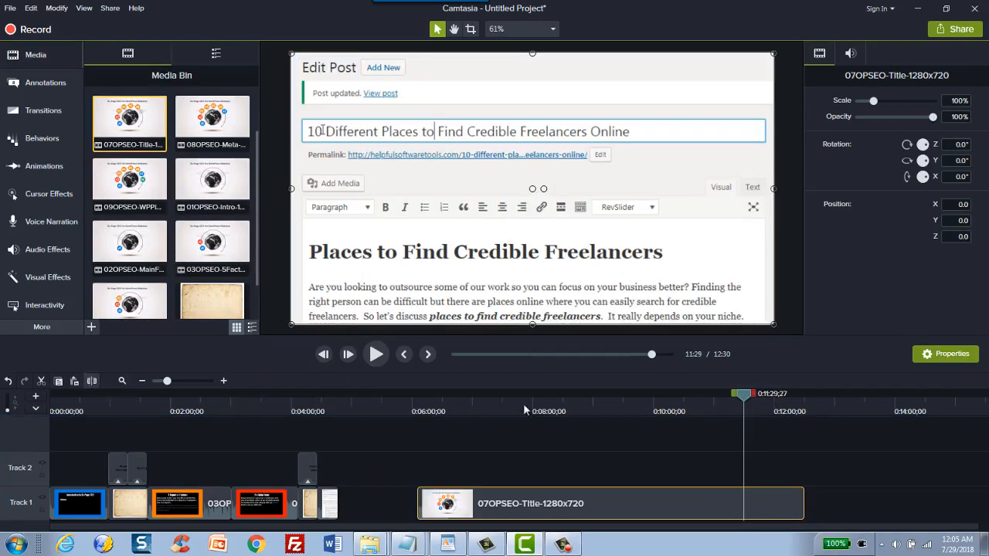
pyautogui.click(91, 381)
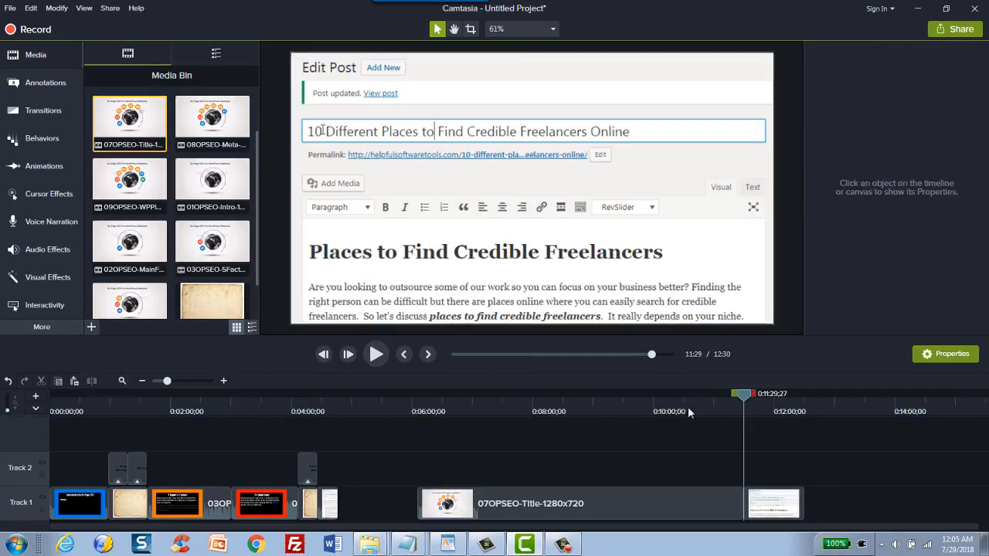
pyautogui.click(768, 504)
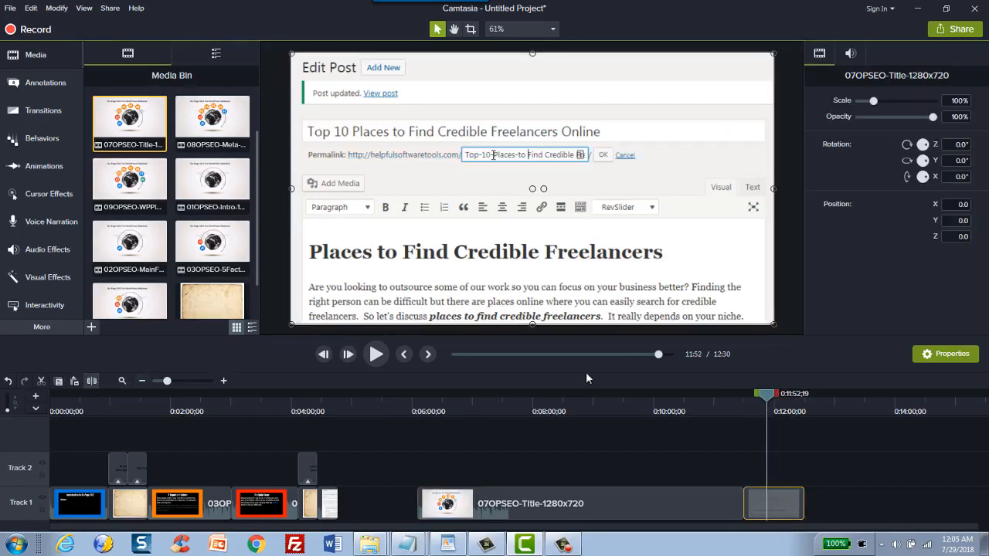
# Step: Delete the Title clip's sections before and after the split-out snippet, and move that snippet directly behind the URL snippet
pyautogui.click(795, 515)
pyautogui.press('Delete')
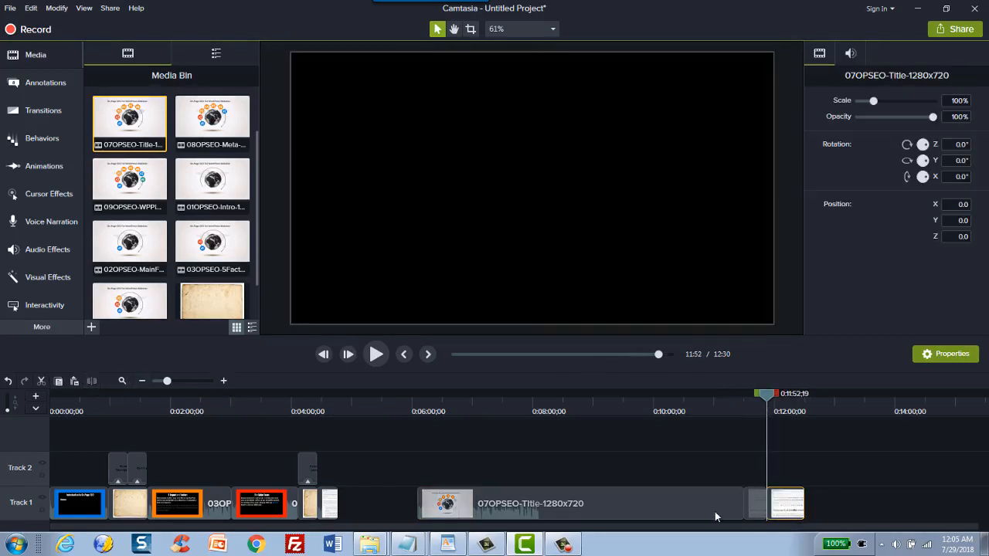
pyautogui.click(698, 511)
pyautogui.press('Delete')
pyautogui.moveTo(757, 503); pyautogui.dragTo(348, 503)
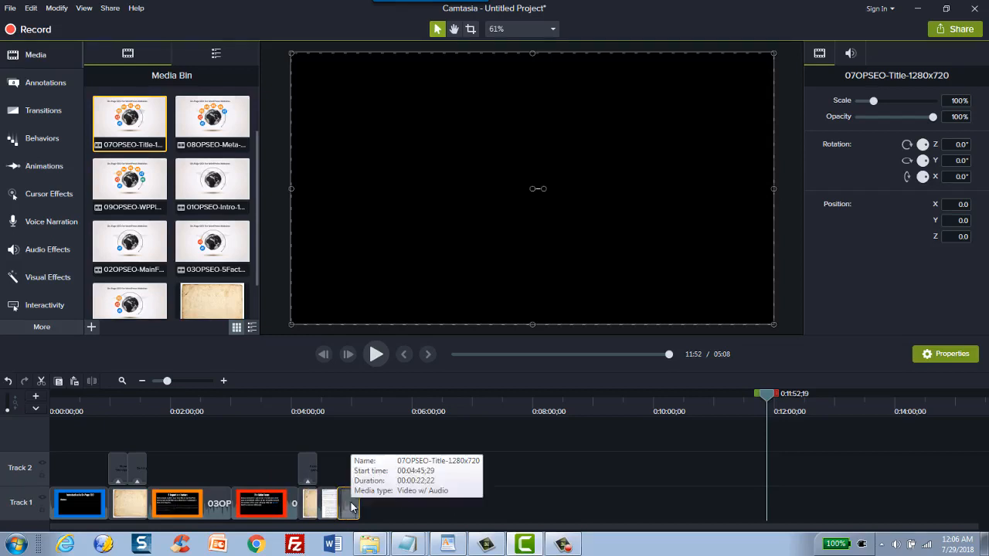
# Step: Separate the audio from the Title snippet's video and delete the audio
pyautogui.rightClick(351, 506)
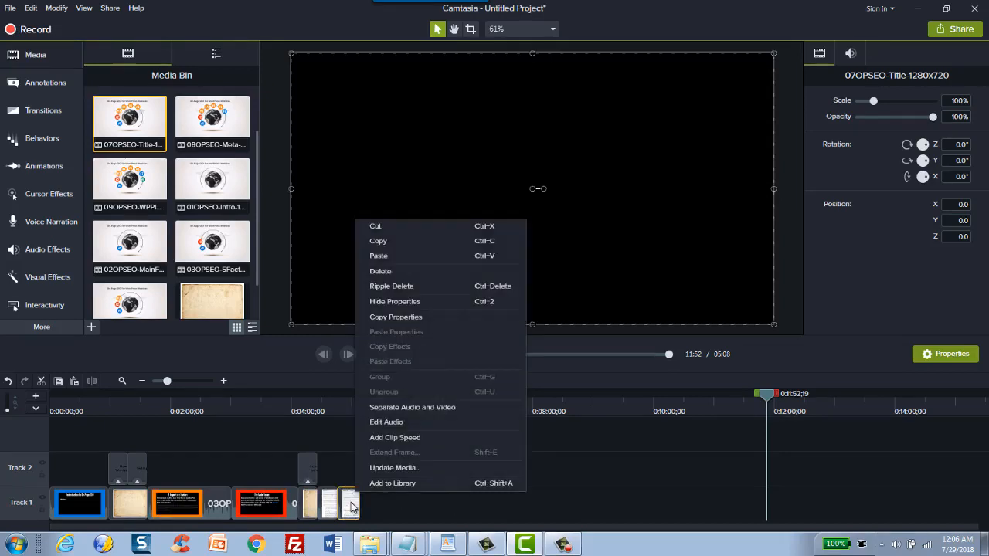
pyautogui.click(404, 408)
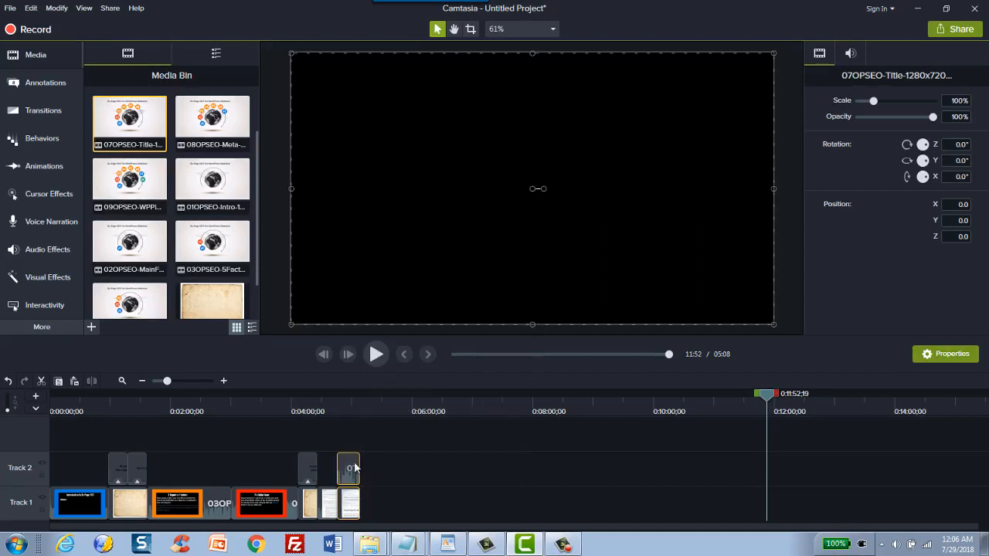
pyautogui.click(351, 468)
pyautogui.press('Delete')
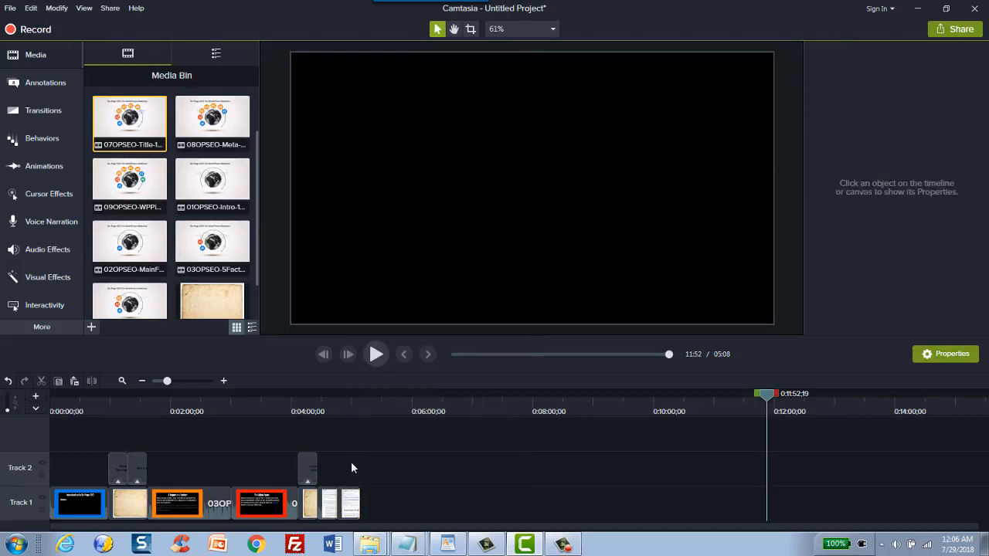
# Step: Separate the audio from the MainFocus and 5Factors clips and delete both audio parts
pyautogui.click(259, 499)
pyautogui.rightClick(261, 495)
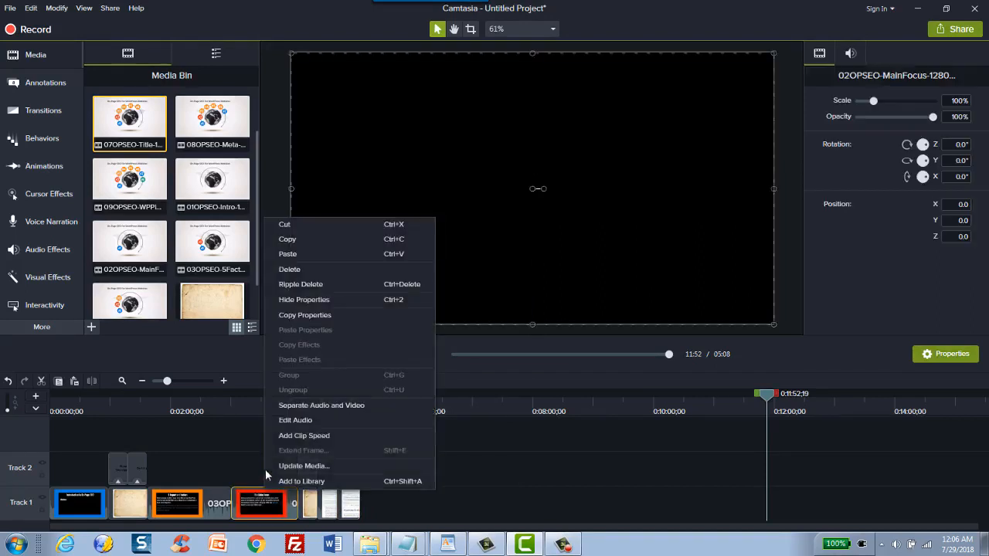
pyautogui.click(292, 407)
pyautogui.click(199, 497)
pyautogui.rightClick(202, 495)
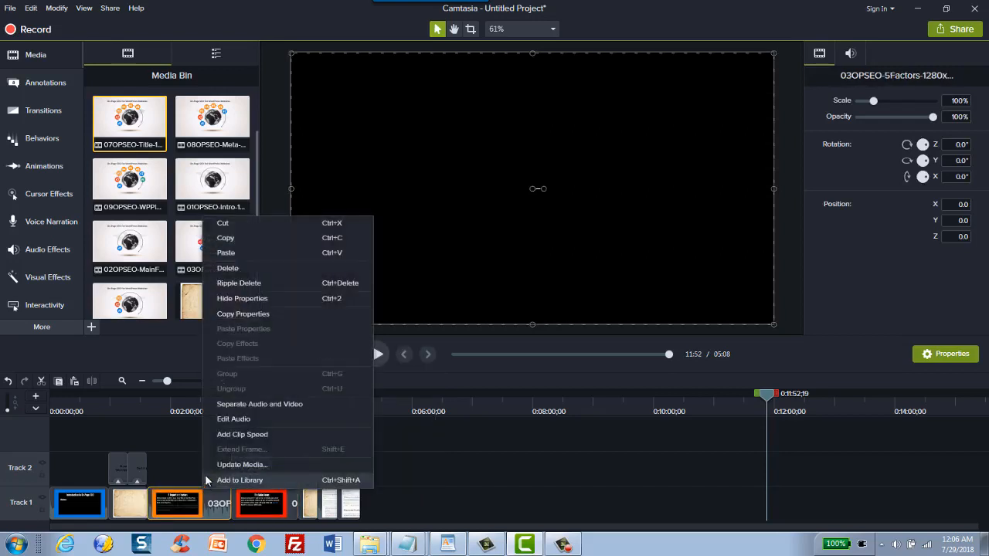
pyautogui.click(232, 404)
pyautogui.click(265, 466)
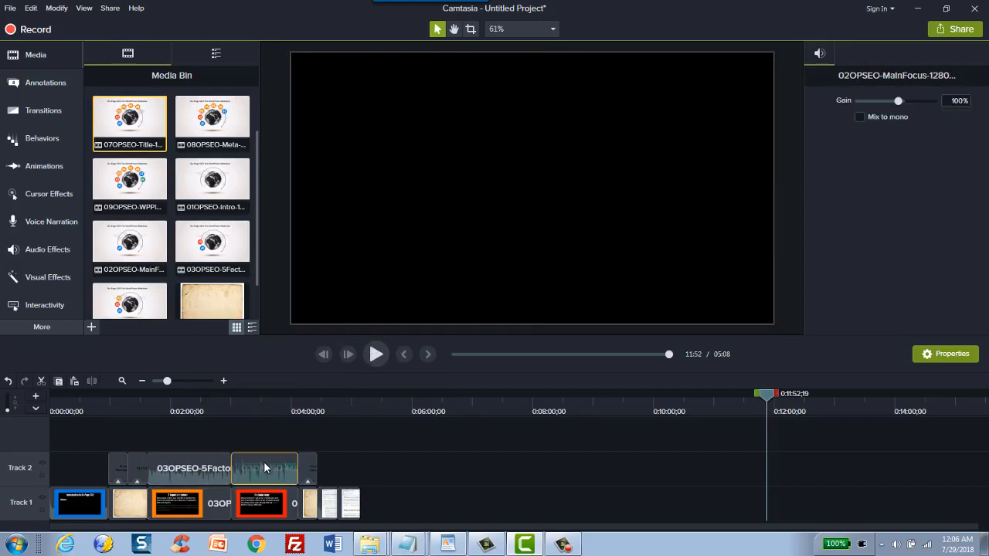
pyautogui.press('Delete')
pyautogui.click(193, 471)
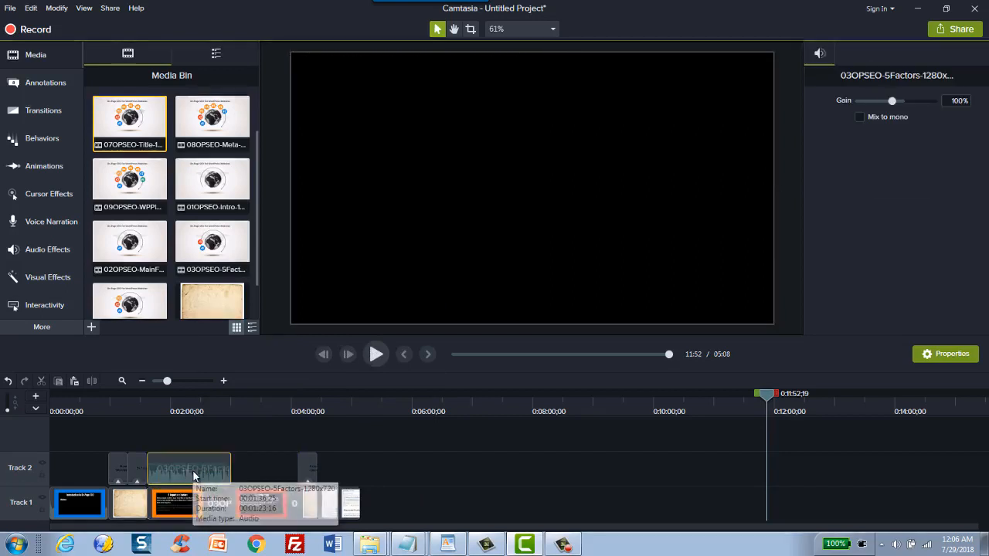
pyautogui.press('Delete')
# Step: Copy the sneak-peek title card with its old-paper background and paste it directly after the Title snippet, at about 5:08
pyautogui.moveTo(55, 394); pyautogui.dragTo(367, 386)
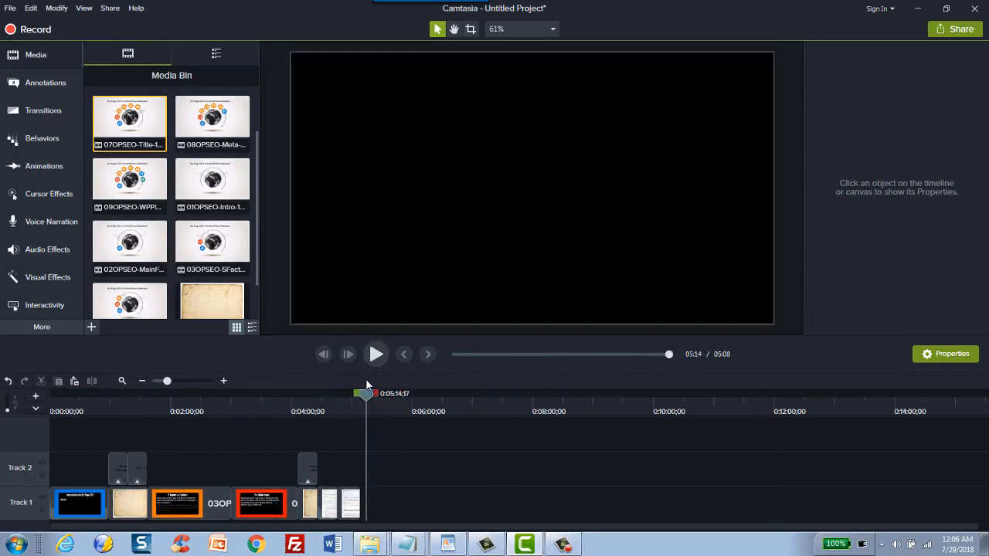
pyautogui.moveTo(246, 405); pyautogui.dragTo(136, 416)
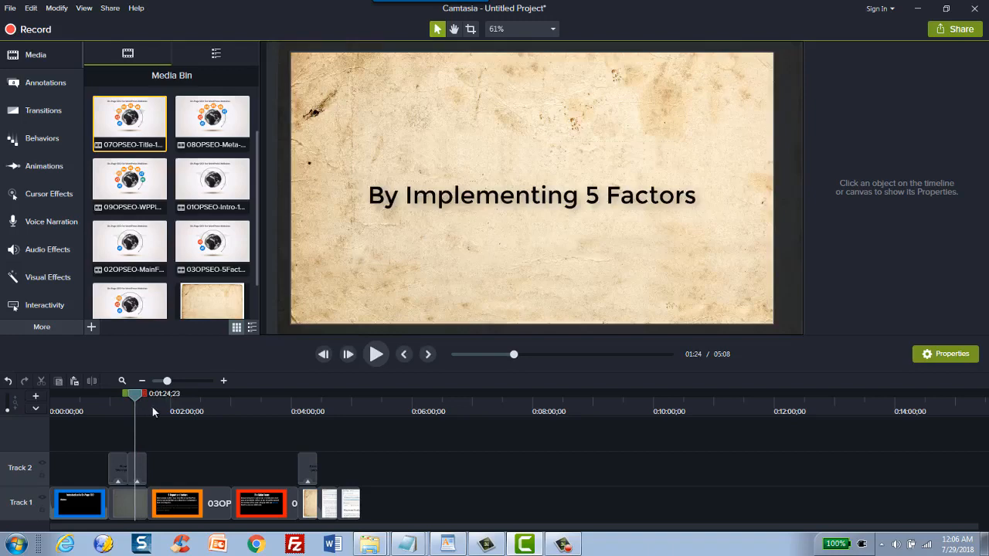
pyautogui.moveTo(85, 411); pyautogui.dragTo(373, 412)
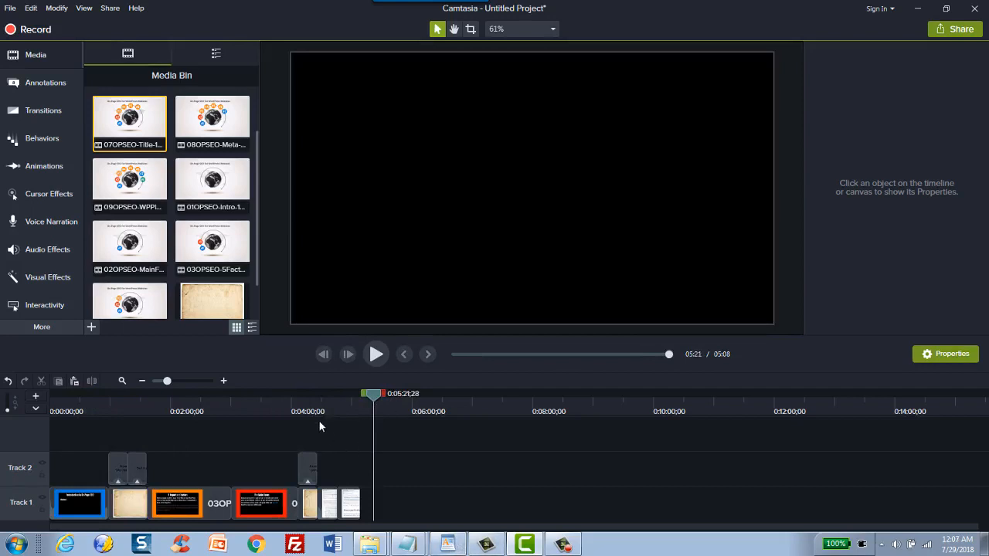
pyautogui.moveTo(312, 516); pyautogui.dragTo(374, 453)
pyautogui.click(371, 465)
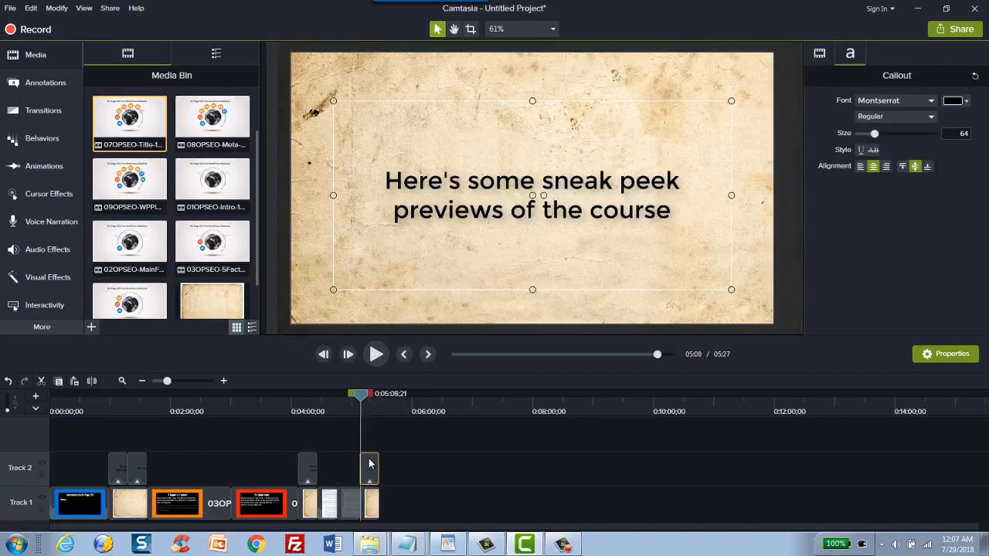
# Step: Replace the pasted callout's text with "Want a free report on 5 ways to make your site SEO friendly in 2 hours? Sign up below:"
pyautogui.doubleClick(486, 210)
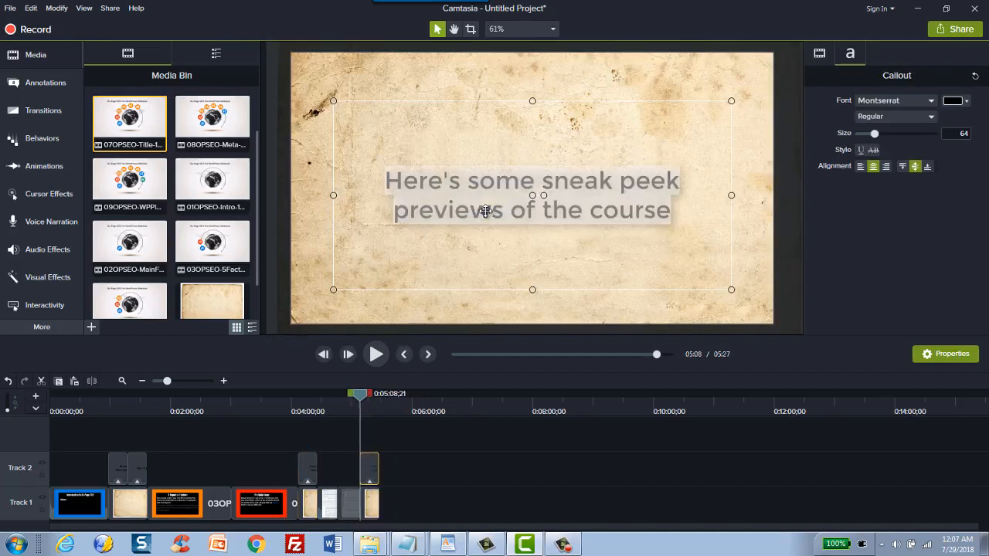
pyautogui.write('Want more??')
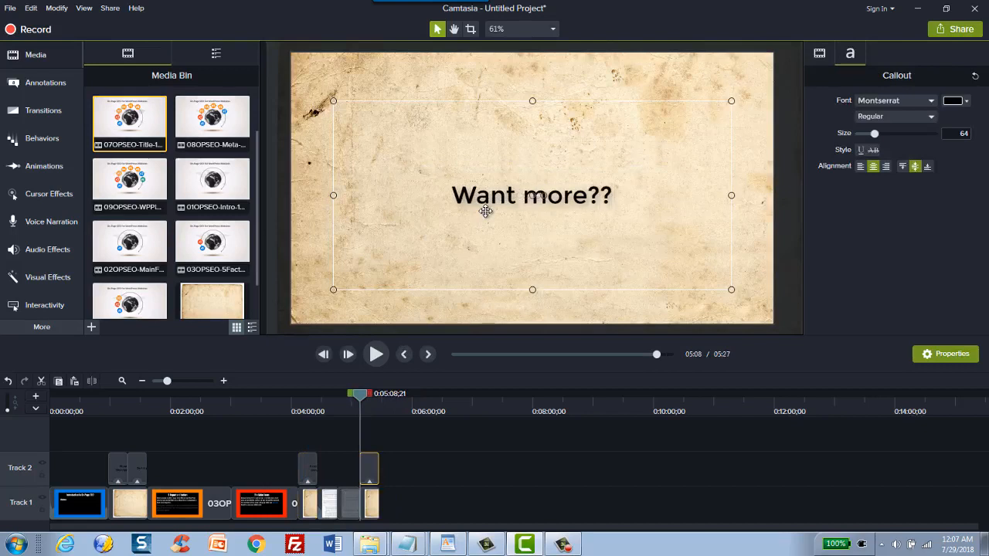
pyautogui.hotkey('ctrl', 'a')
pyautogui.write('Wna')
pyautogui.press('BackSpace')
pyautogui.press('BackSpace')
pyautogui.write('a')
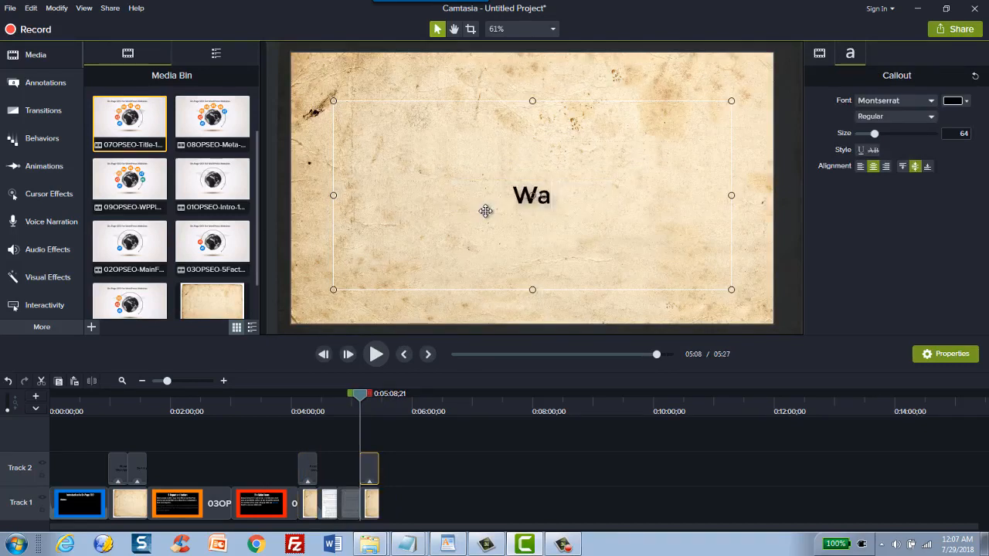
pyautogui.write('nt a free p')
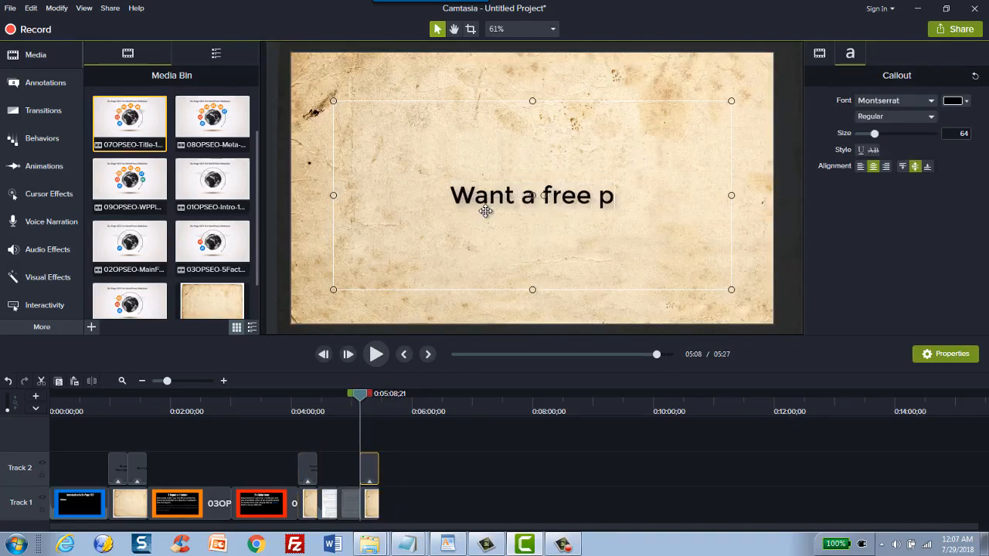
pyautogui.press('BackSpace')
pyautogui.write('reor')
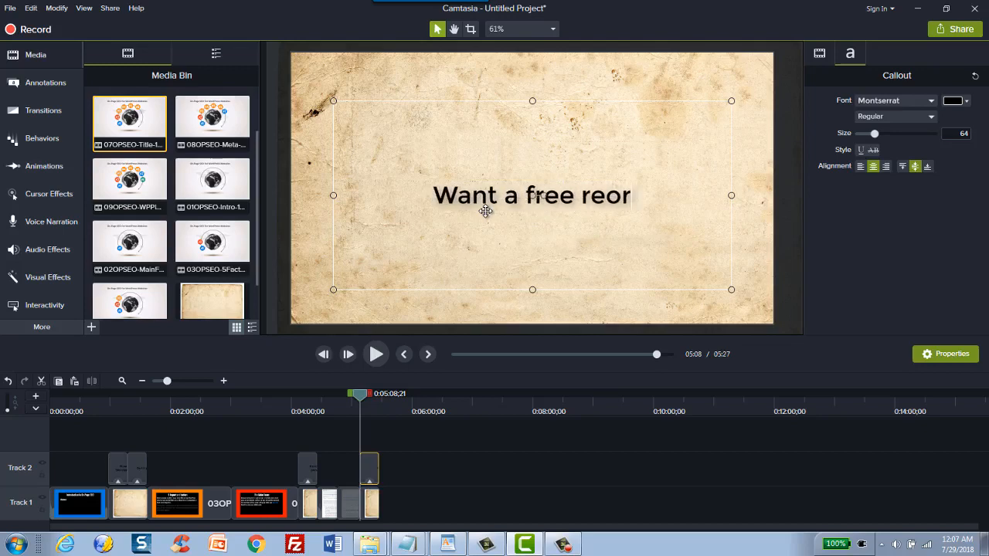
pyautogui.press('BackSpace')
pyautogui.press('BackSpace')
pyautogui.write('port?')
pyautogui.press('BackSpace')
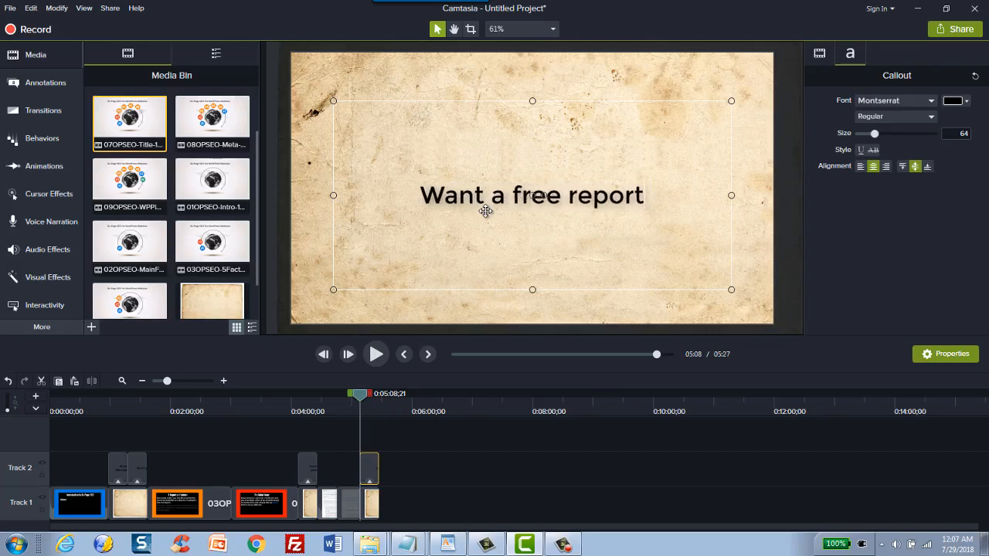
pyautogui.write('on 5')
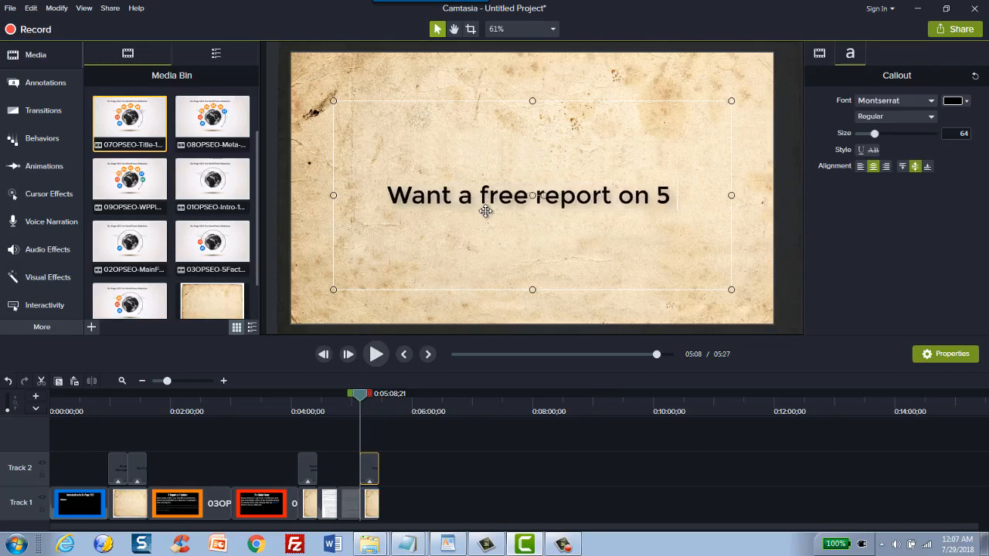
pyautogui.write(' ways to make your ')
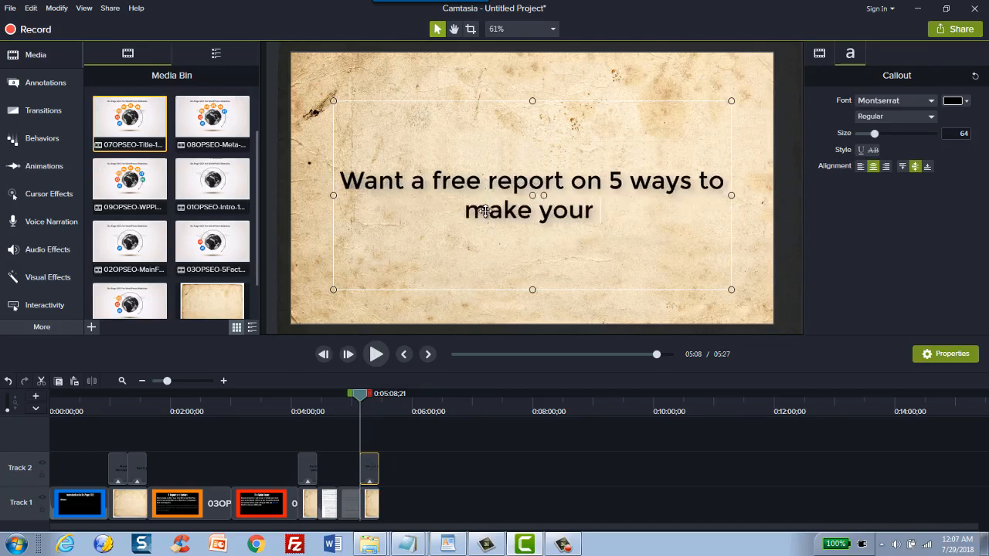
pyautogui.write('site SEO friendly?')
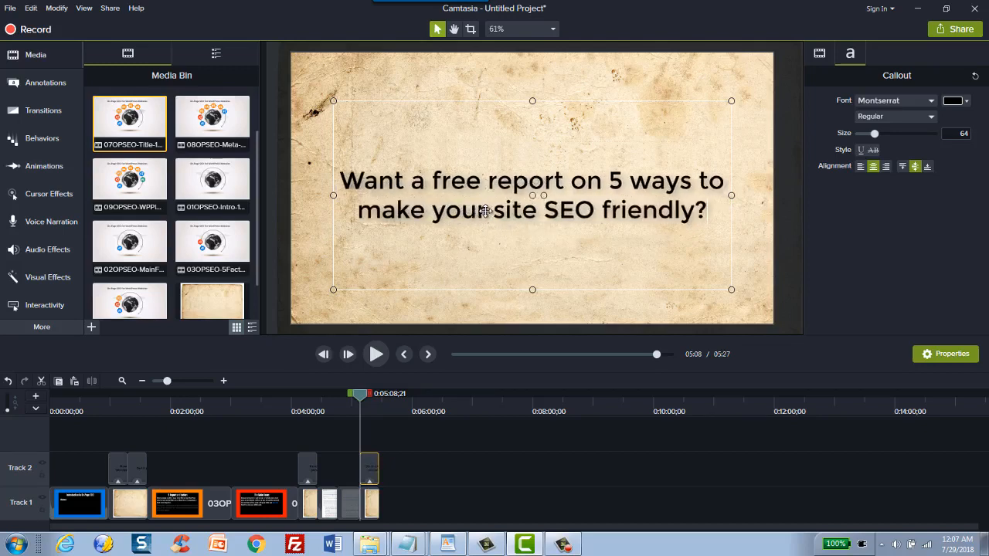
pyautogui.press('BackSpace')
pyautogui.write('in')
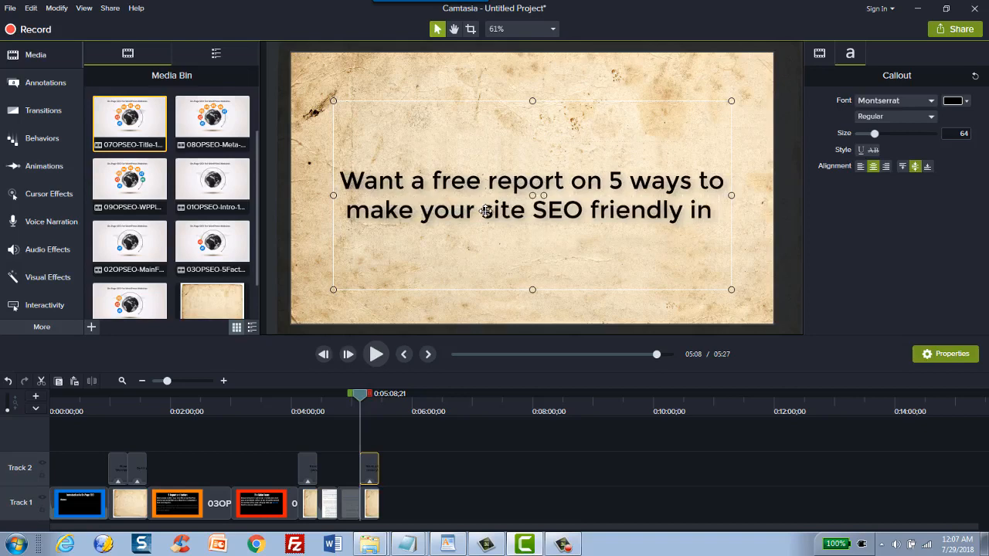
pyautogui.write(' 2 hours?  Si')
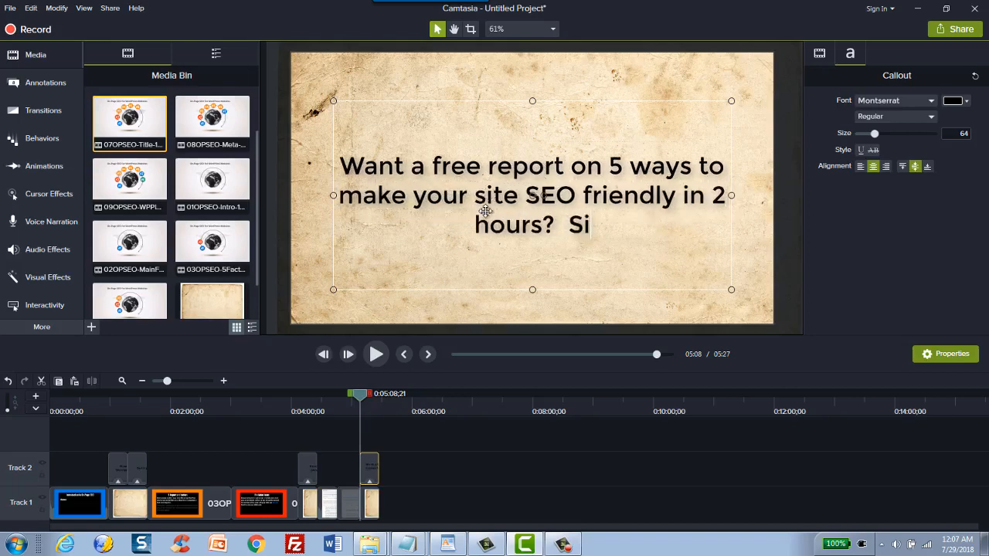
pyautogui.write('gn up below:')
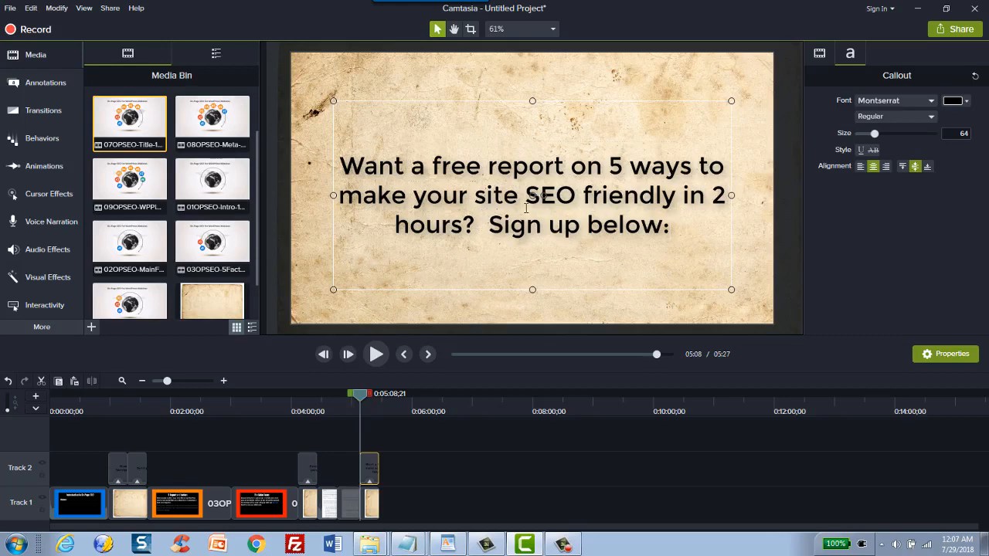
pyautogui.click(583, 93)
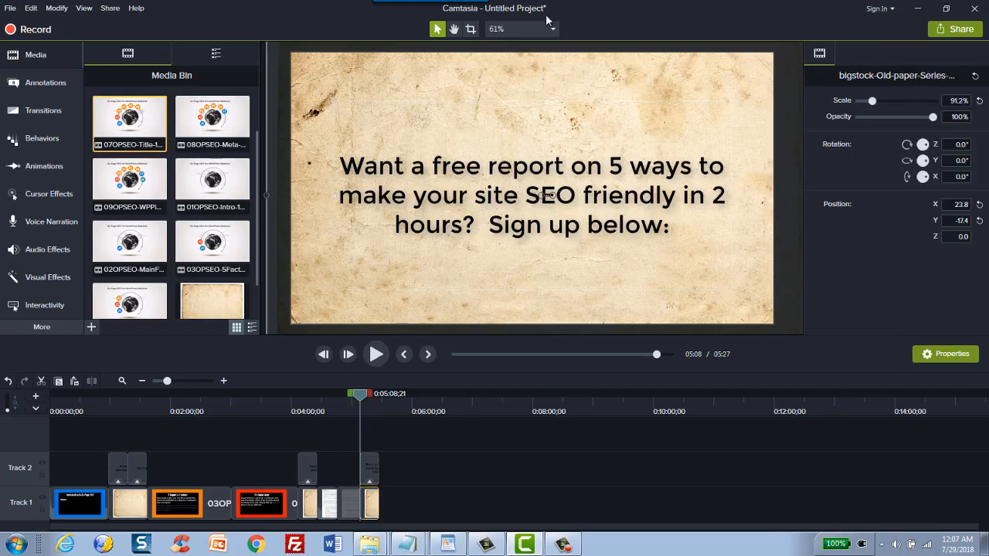
pyautogui.click(420, 408)
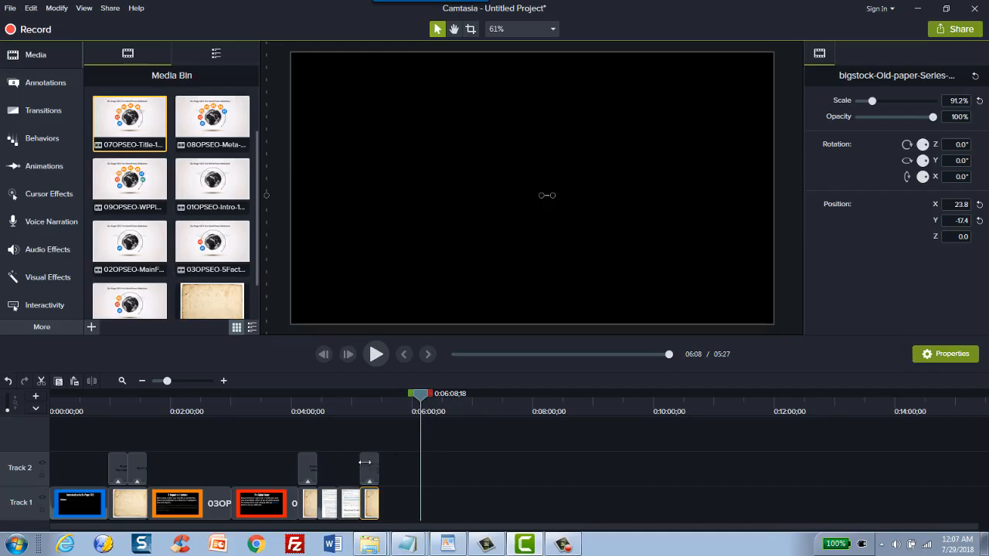
# Step: Switch to Chrome and look over the Viddyoze homepage's description of its video animation features
pyautogui.click(255, 544)
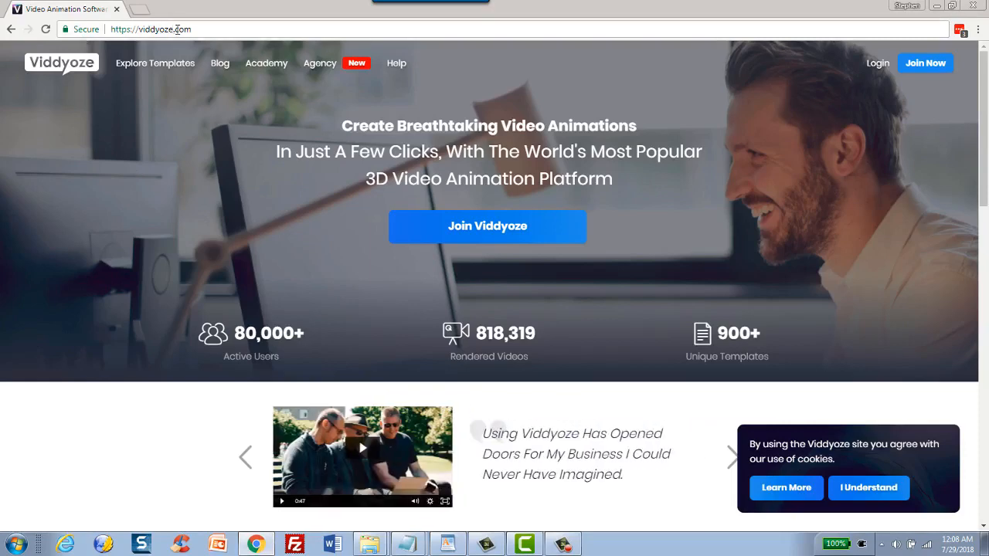
pyautogui.scroll(-6, 160, 238)
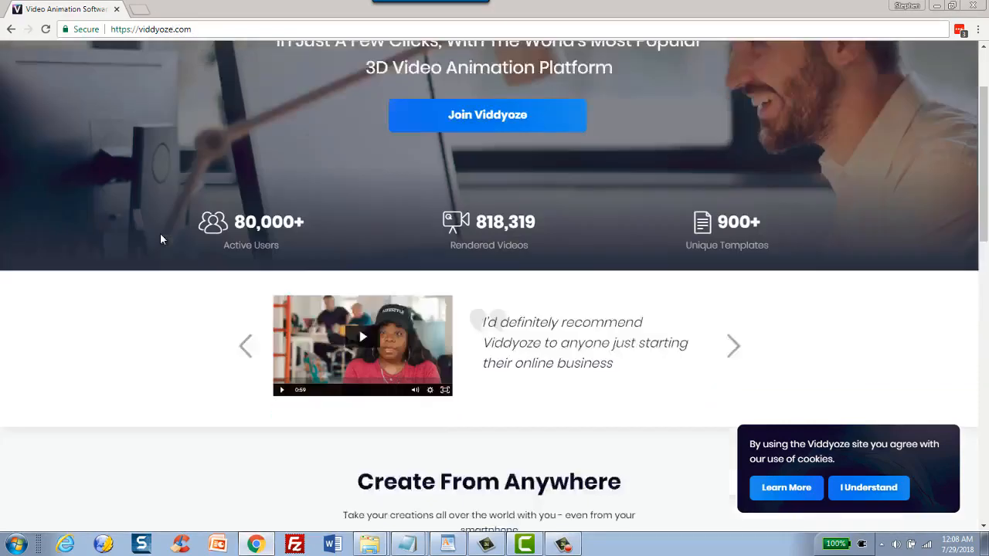
pyautogui.scroll(-3, 238, 257)
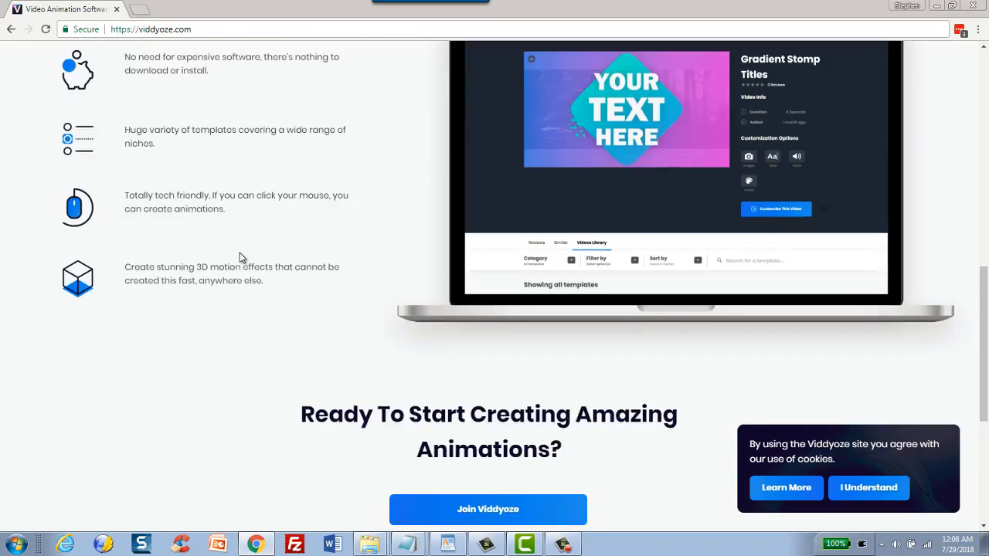
pyautogui.scroll(1, 275, 254)
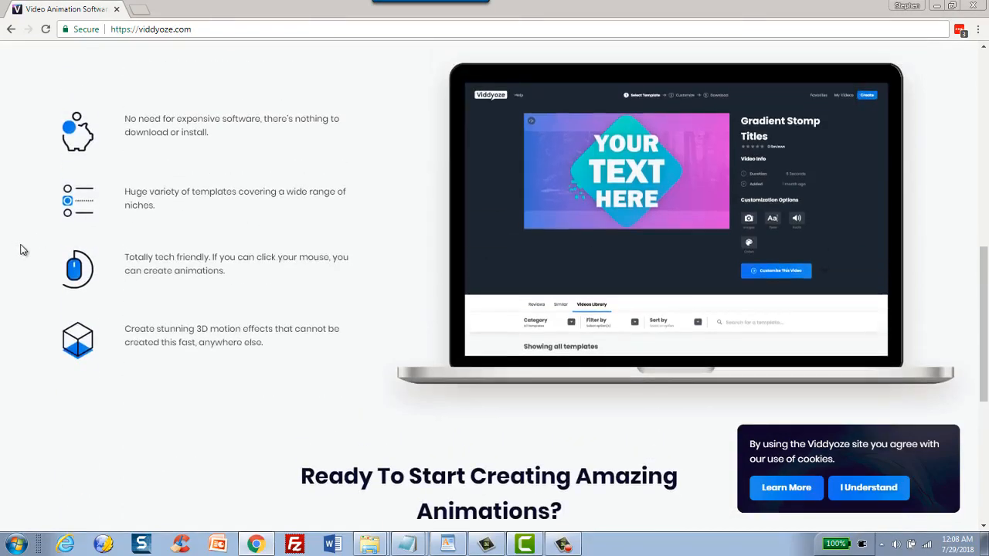
# Step: Look over the rest of the Viddyoze homepage down to its footer and switch back to the untitled Camtasia project
pyautogui.scroll(-2, 170, 267)
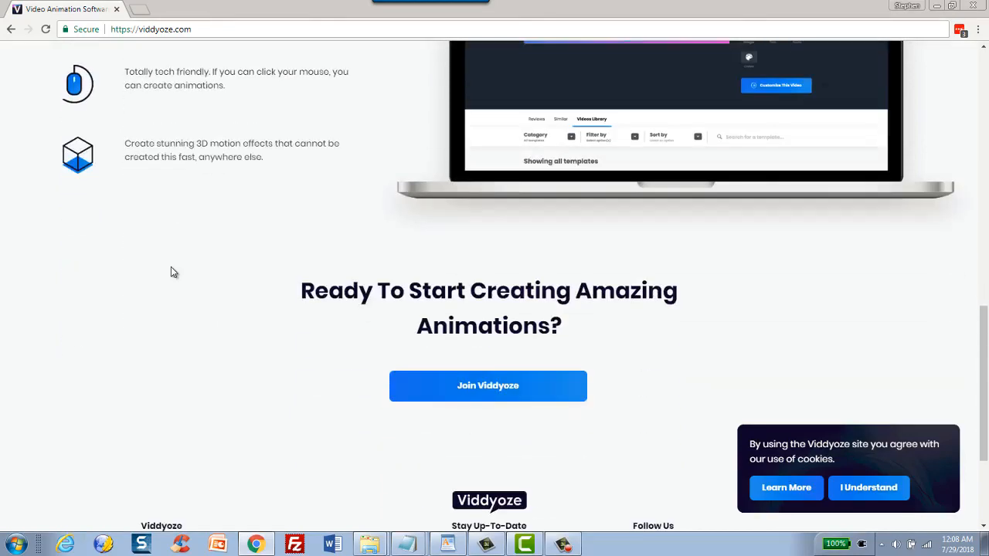
pyautogui.scroll(-2, 173, 272)
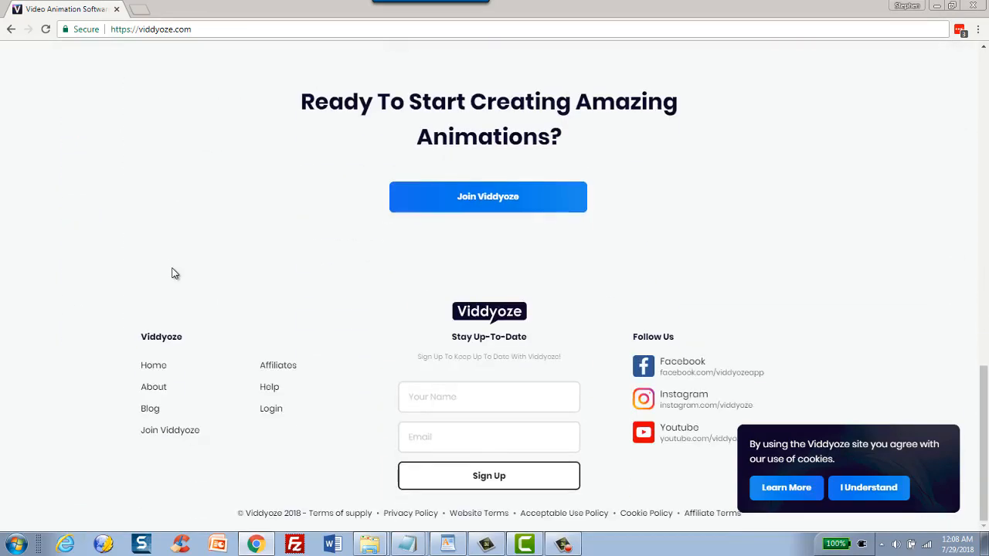
pyautogui.click(486, 544)
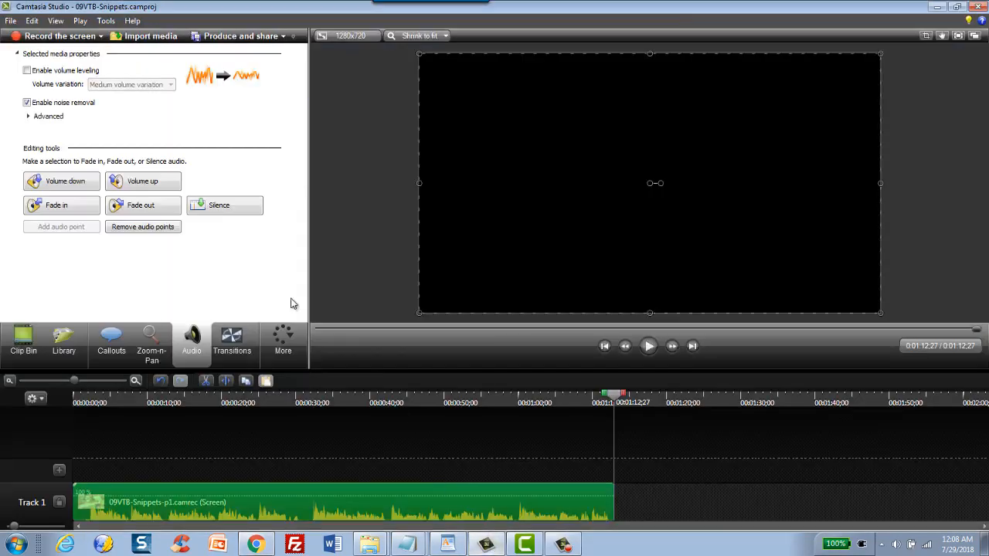
pyautogui.click(936, 7)
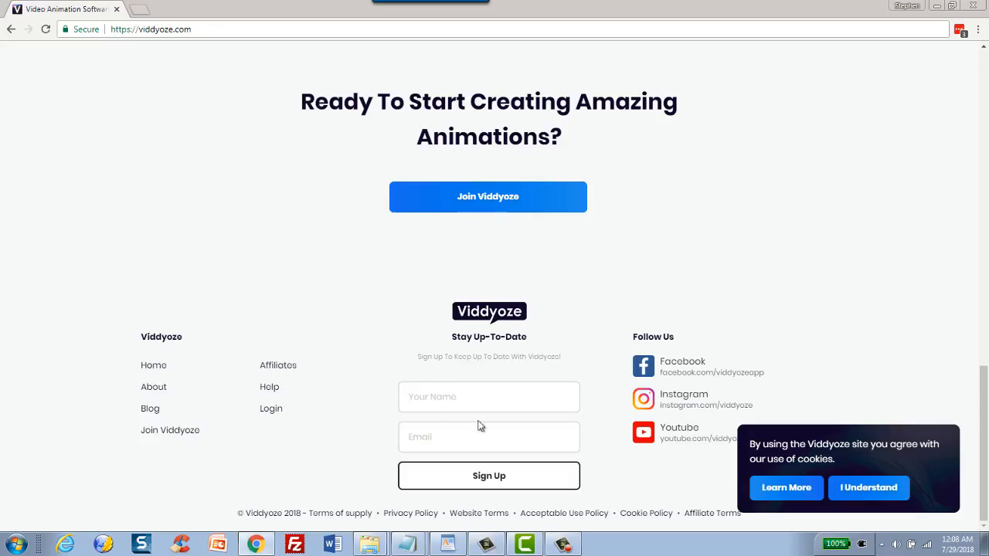
pyautogui.moveTo(495, 546)
pyautogui.moveTo(541, 547)
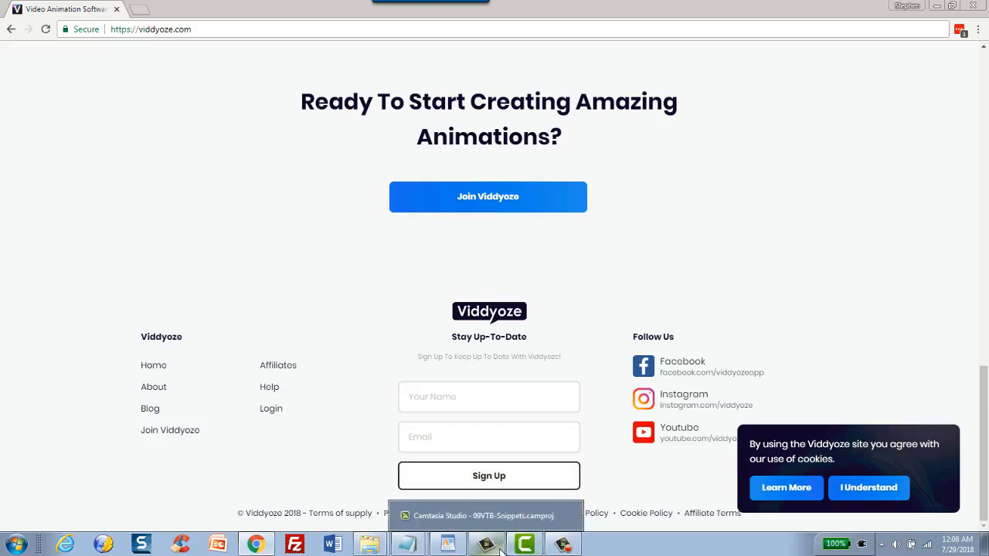
pyautogui.click(525, 545)
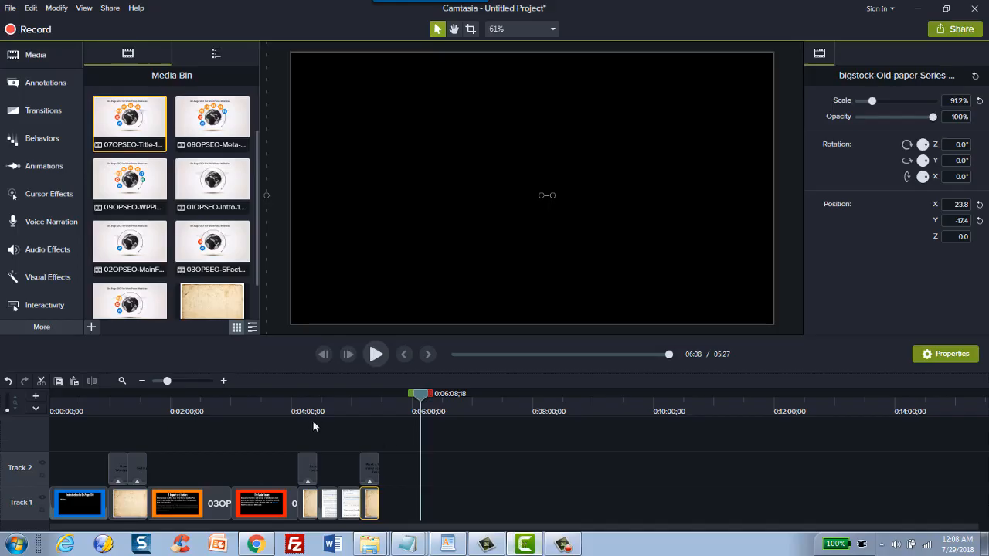
# Step: Return the playhead to the start of the timeline and display the available transitions
pyautogui.click(223, 381)
pyautogui.click(224, 381)
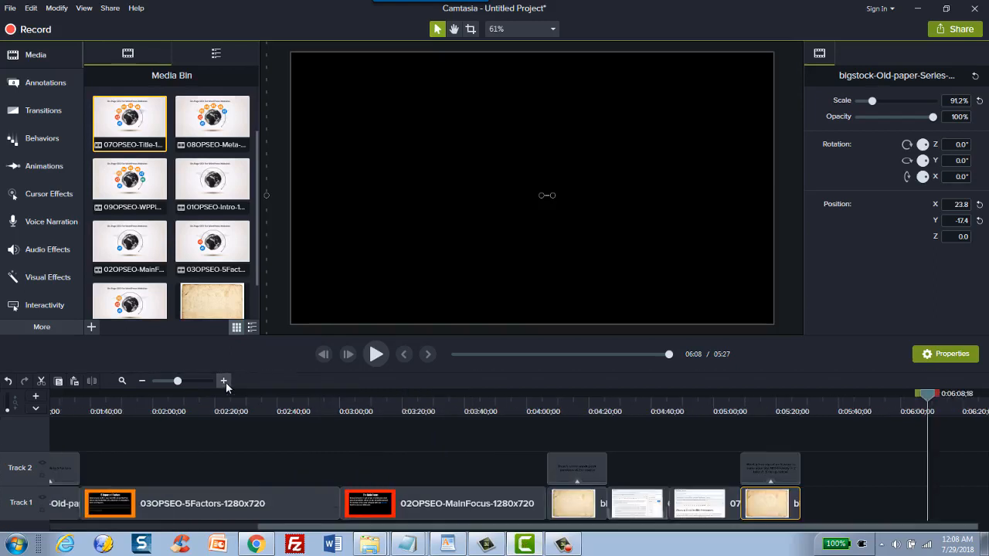
pyautogui.moveTo(365, 402); pyautogui.dragTo(43, 392)
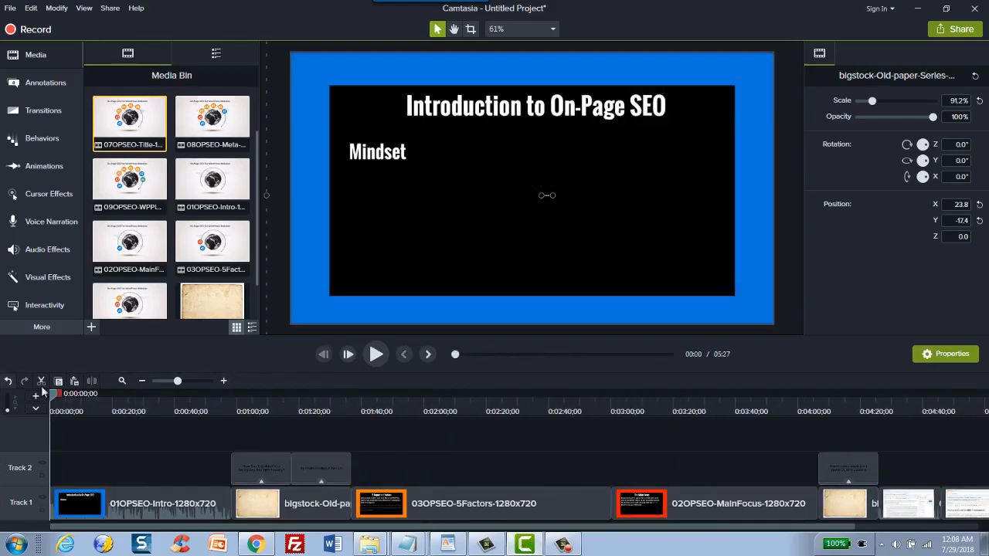
pyautogui.click(145, 381)
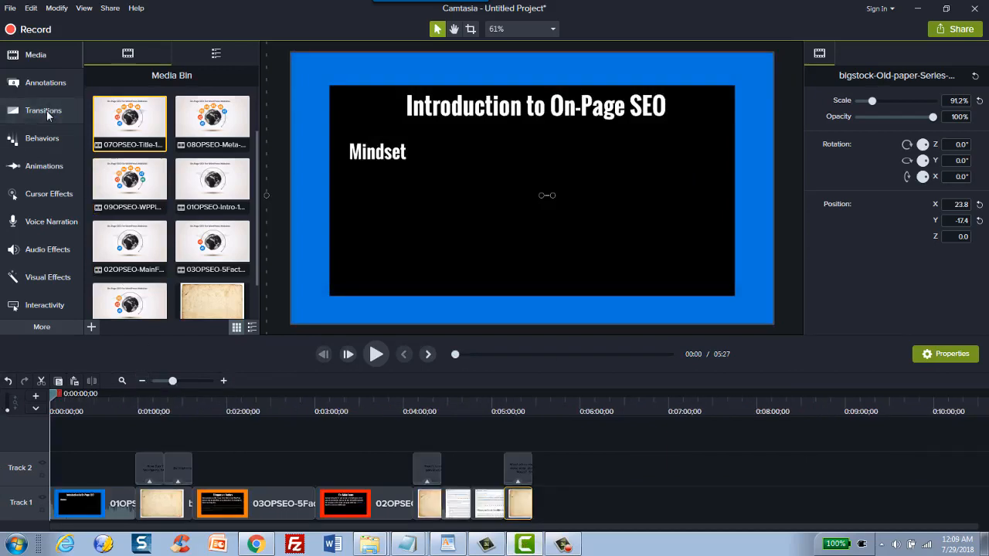
pyautogui.click(47, 110)
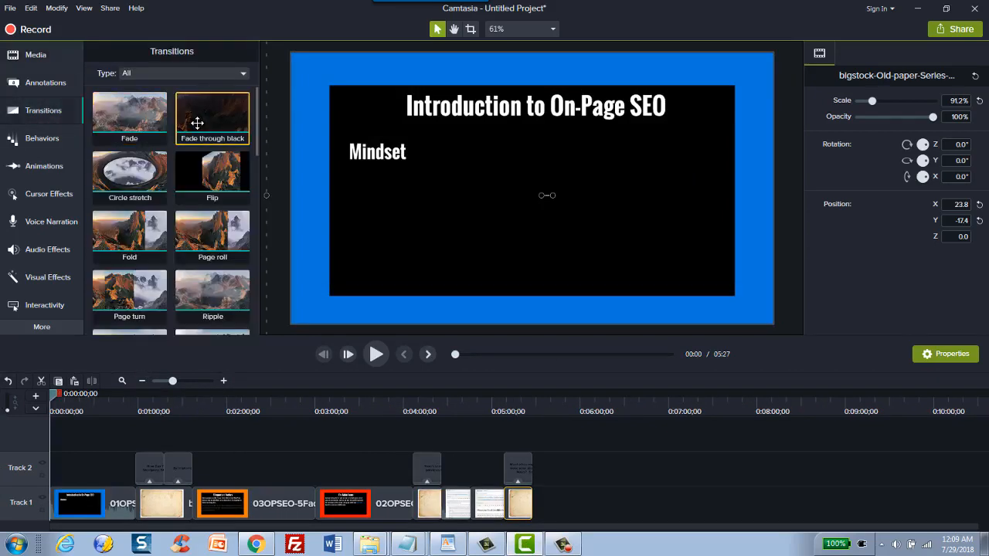